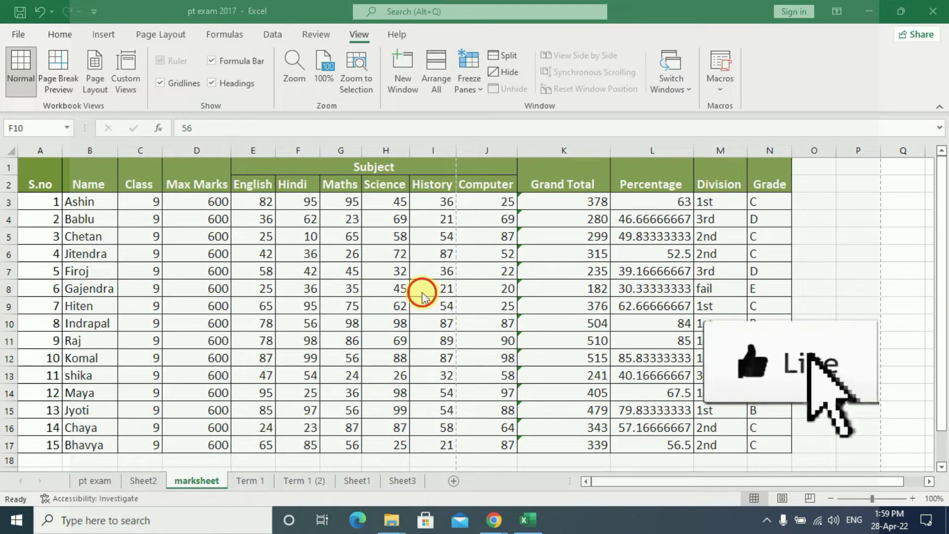
- Open the print preview for the marksheet sheet and check how its columns are split across both pages
click(646, 271)
click(412, 254)
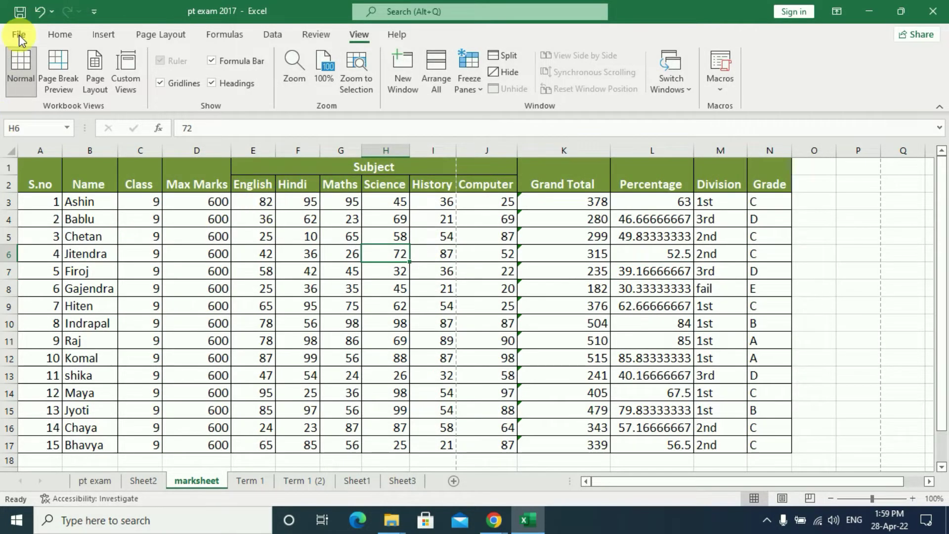
click(19, 35)
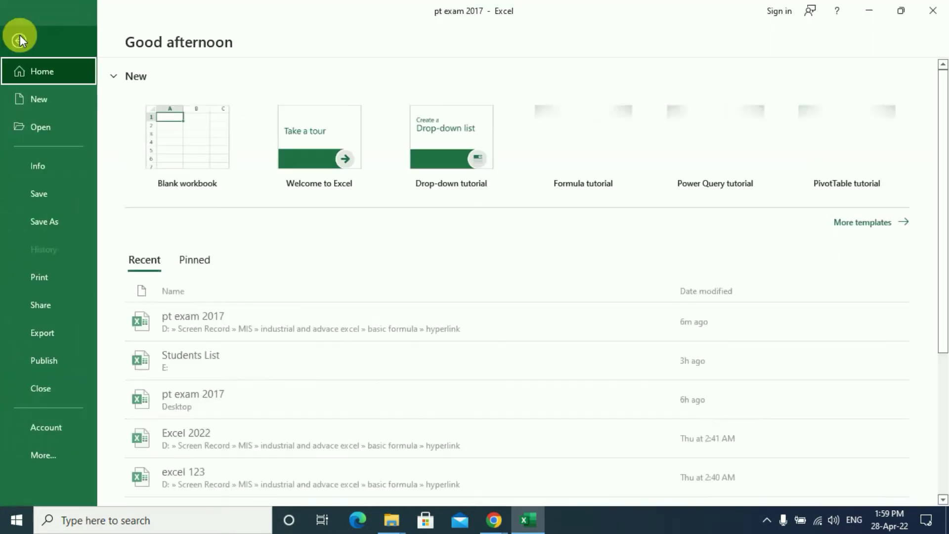
click(53, 283)
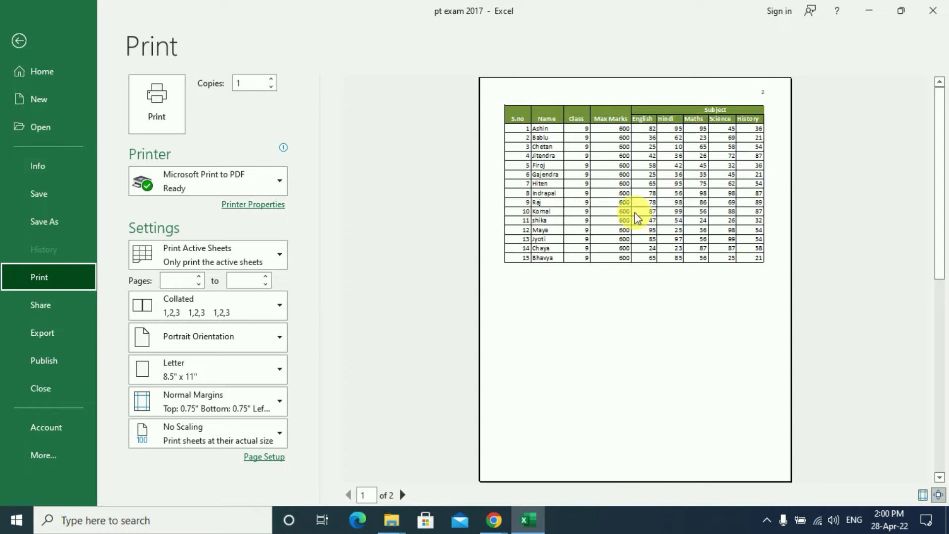
click(403, 496)
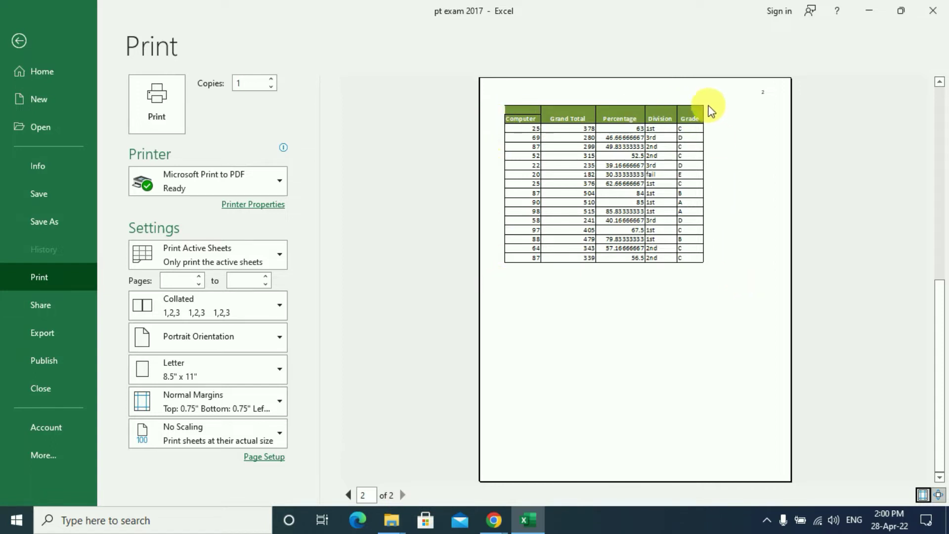
click(349, 497)
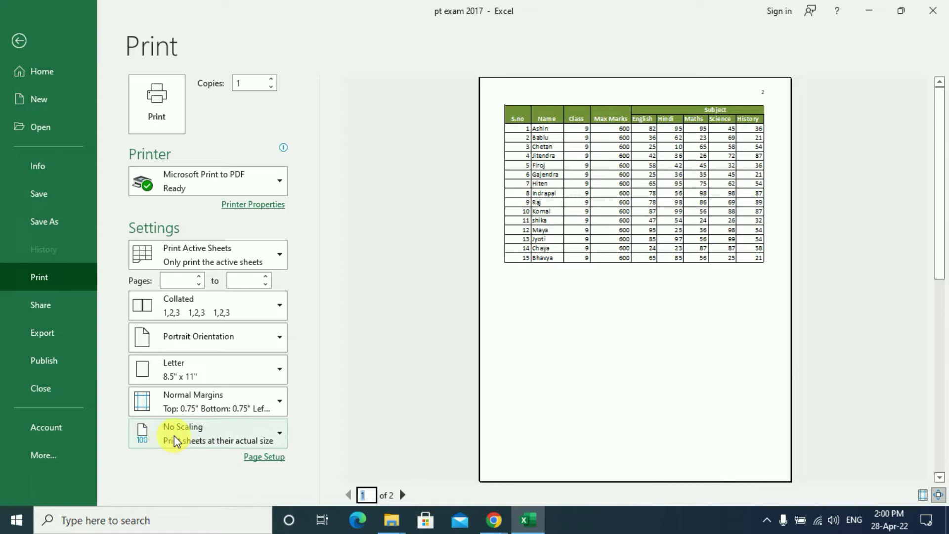
- Try the Fit Sheet on One Page print scaling and switch it to Fit All Columns on One Page
click(232, 431)
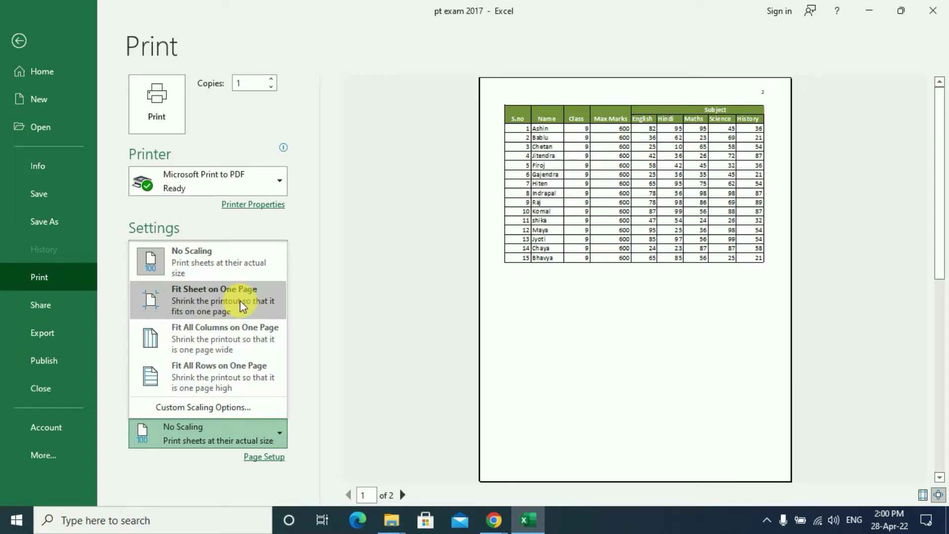
click(239, 301)
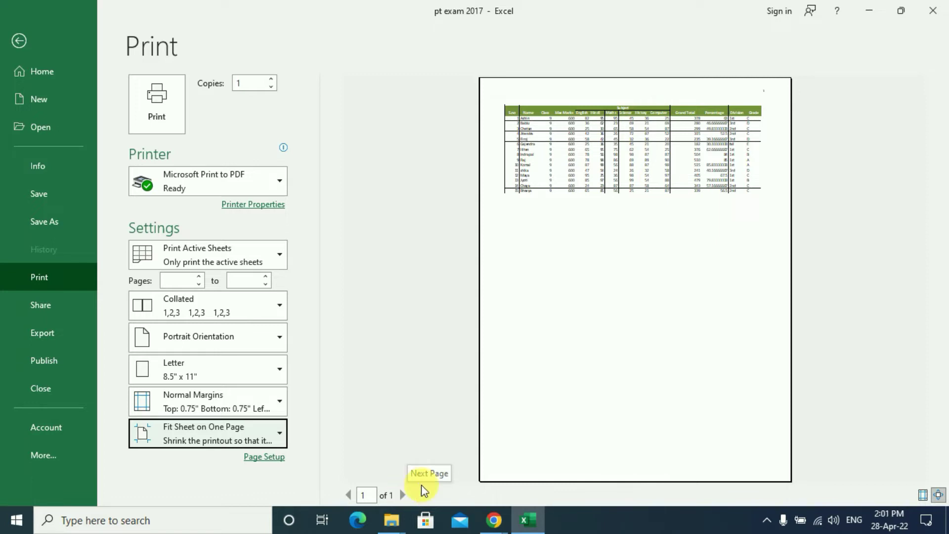
click(230, 433)
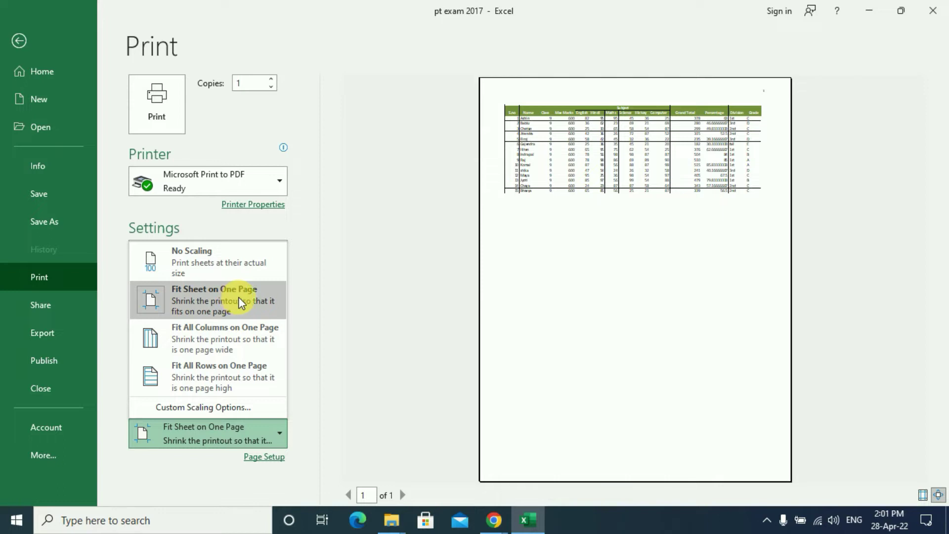
click(212, 343)
click(218, 440)
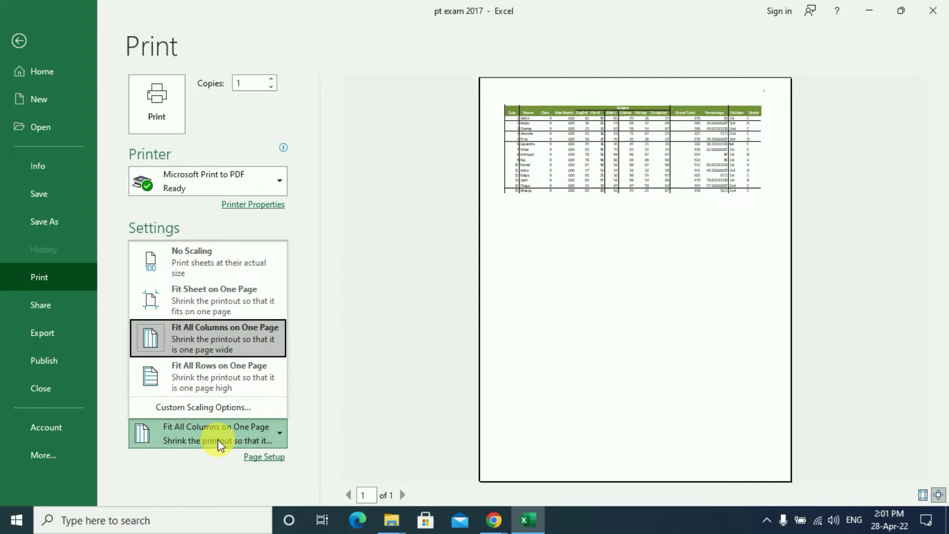
click(217, 440)
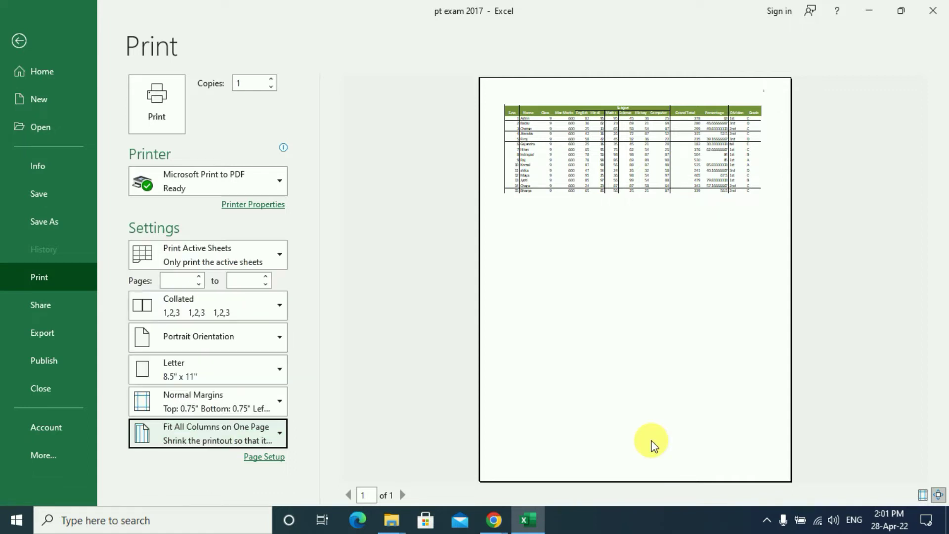
- Reopen the print preview and compare No Scaling with Fit All Columns on One Page, keeping the fitted columns
key(Escape)
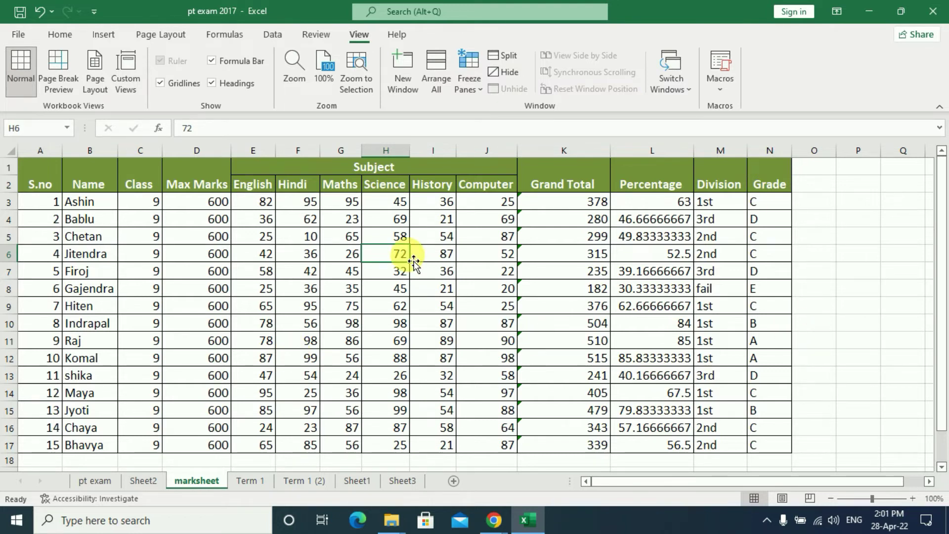
key(ctrl+p)
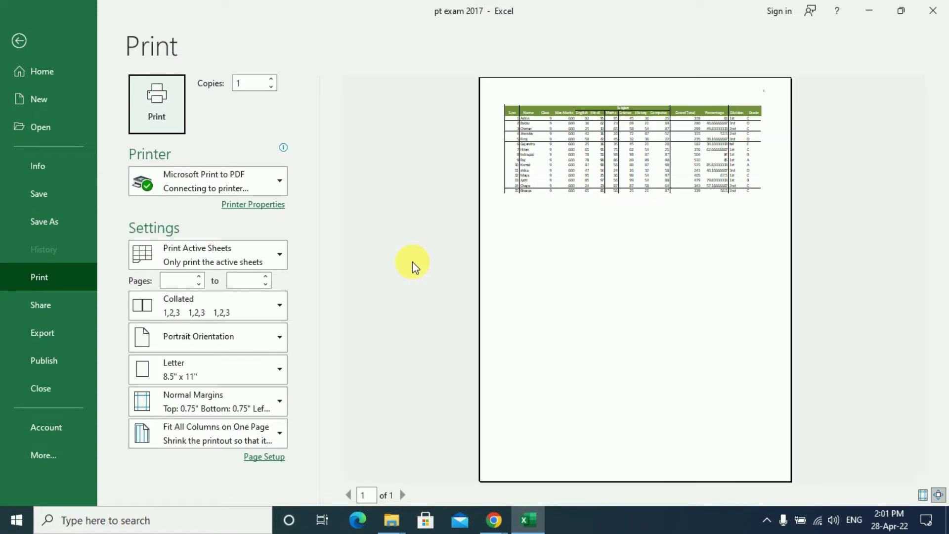
click(219, 435)
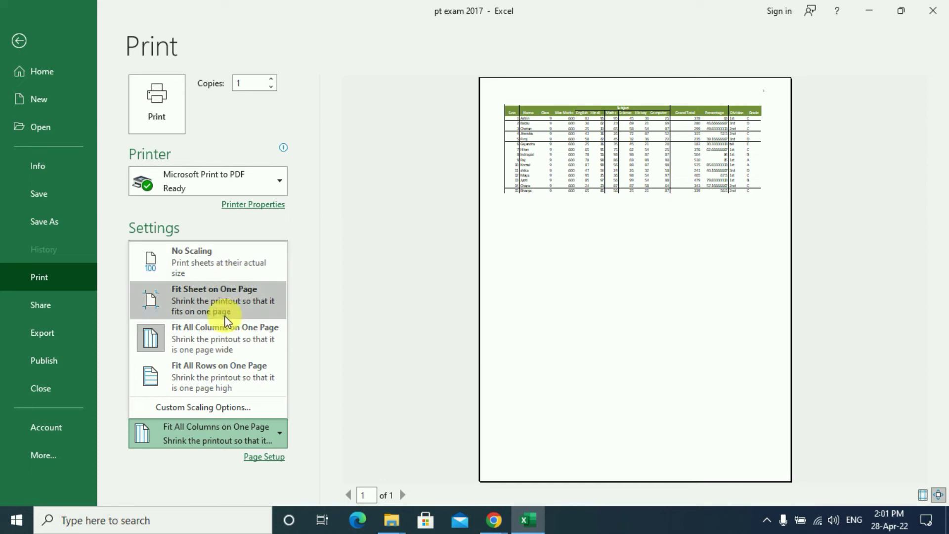
click(216, 260)
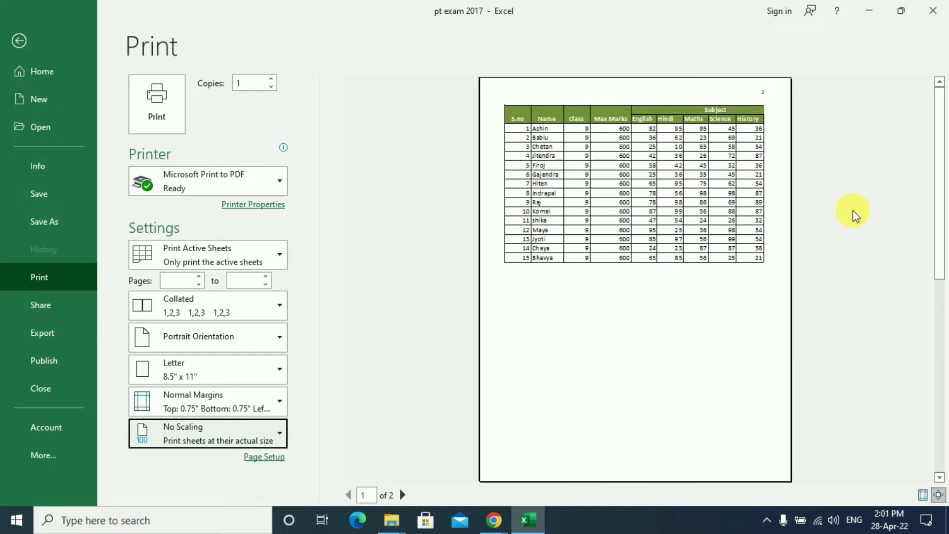
click(233, 438)
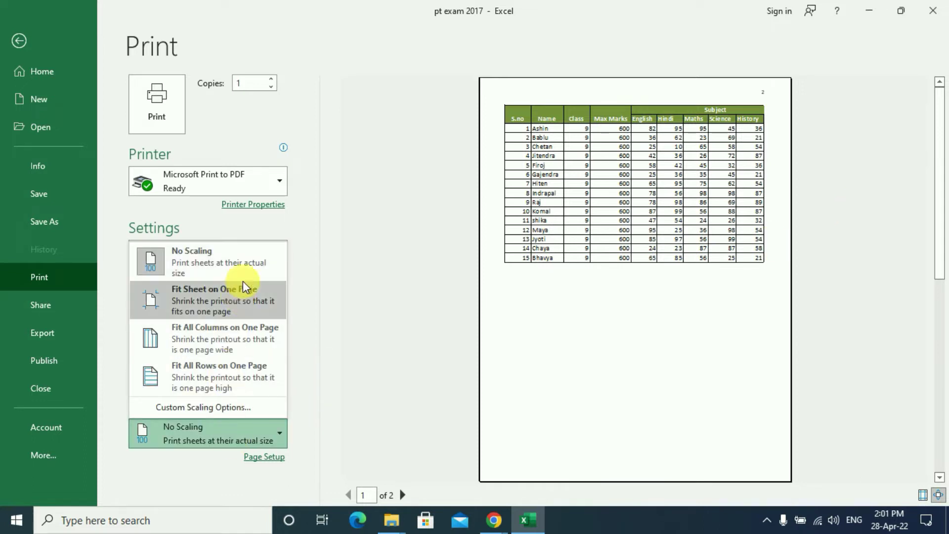
click(233, 330)
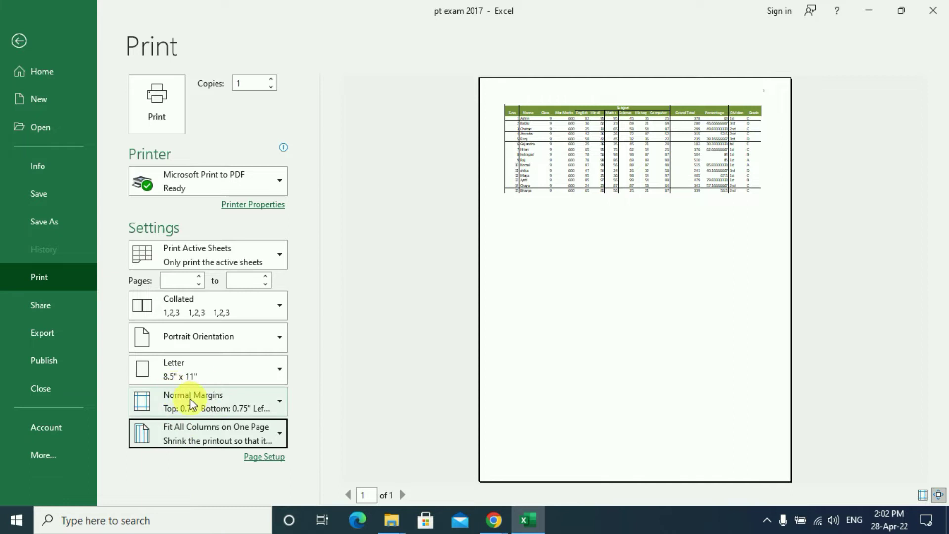
- Try the Wide page margins and change the setting to Narrow
click(248, 402)
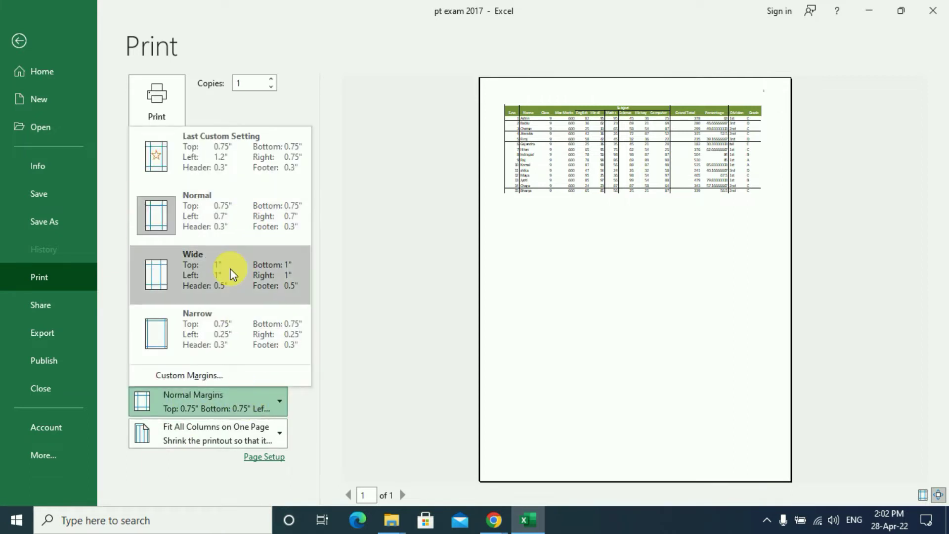
click(226, 283)
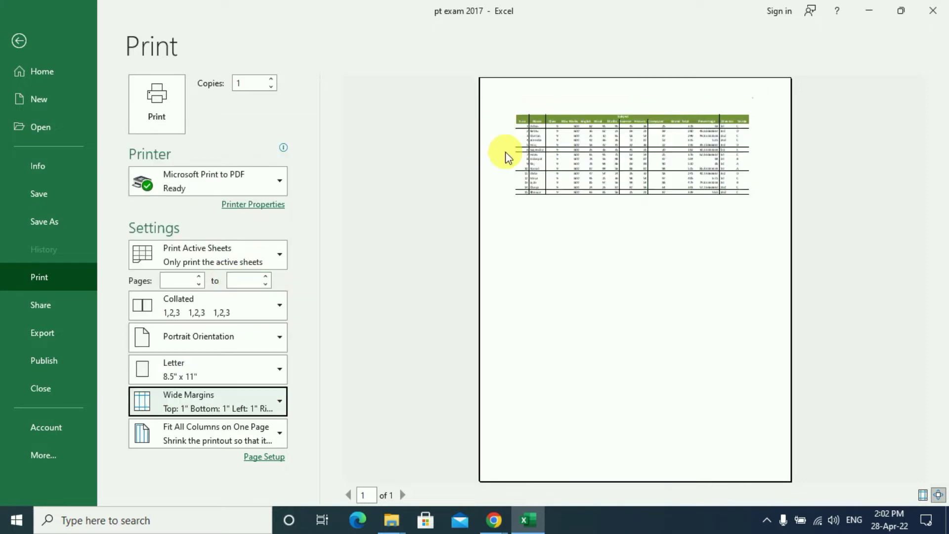
click(227, 387)
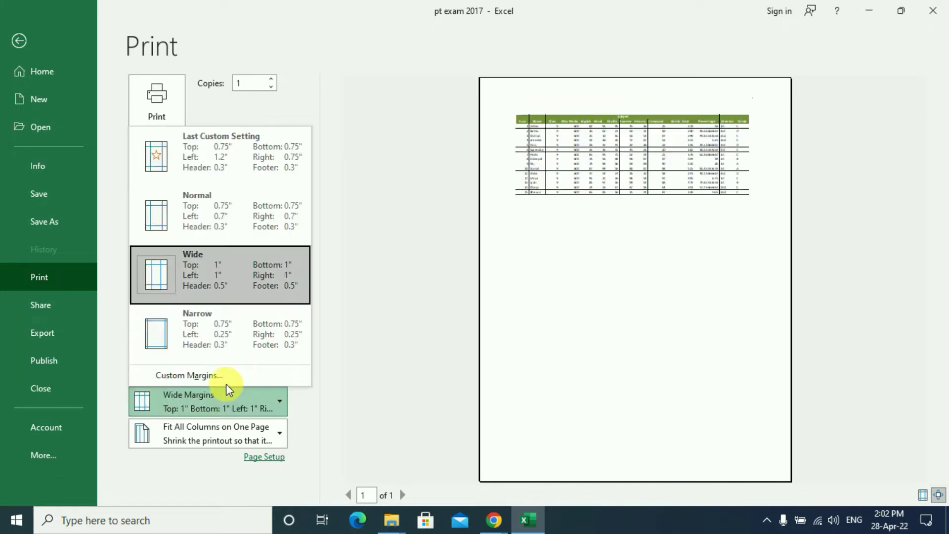
click(237, 341)
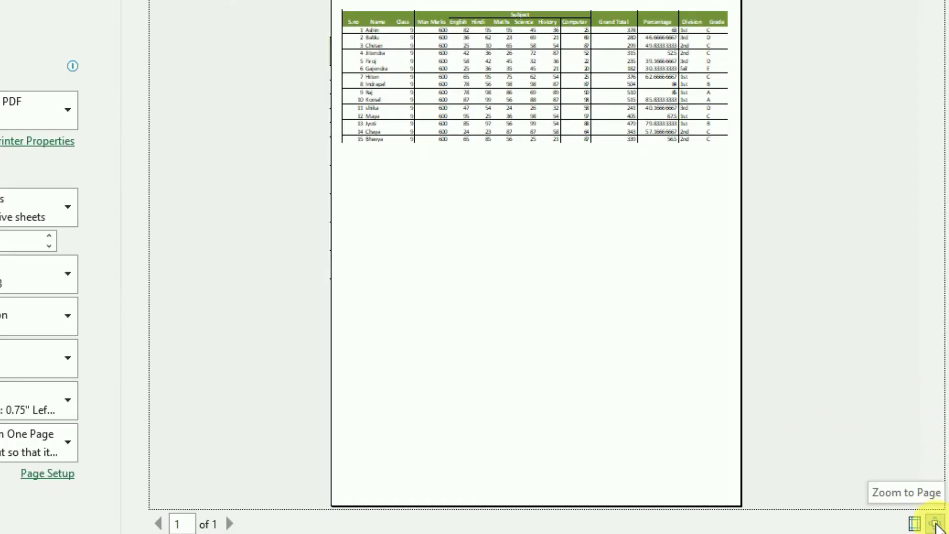
- Toggle the print preview between full-page and enlarged view, leaving the table enlarged for reading
click(936, 524)
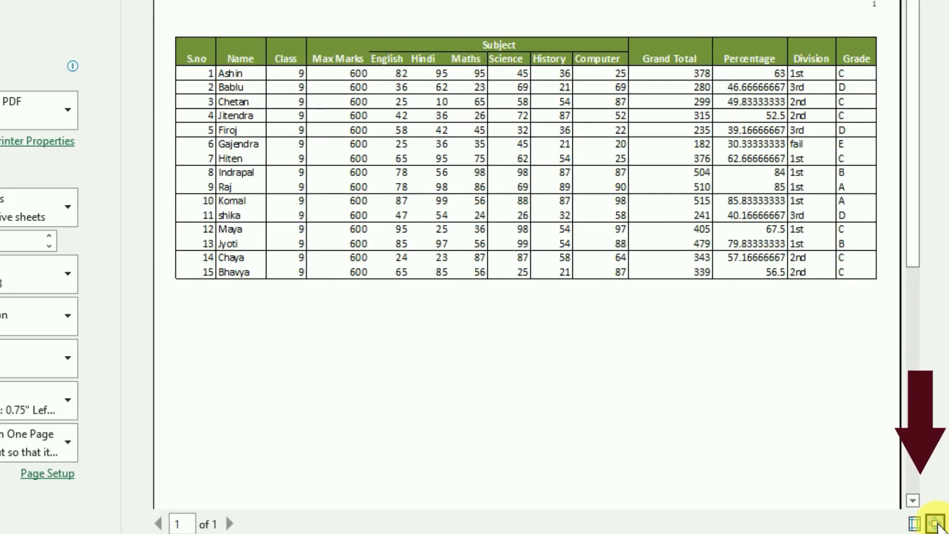
click(935, 525)
click(935, 525)
click(935, 525)
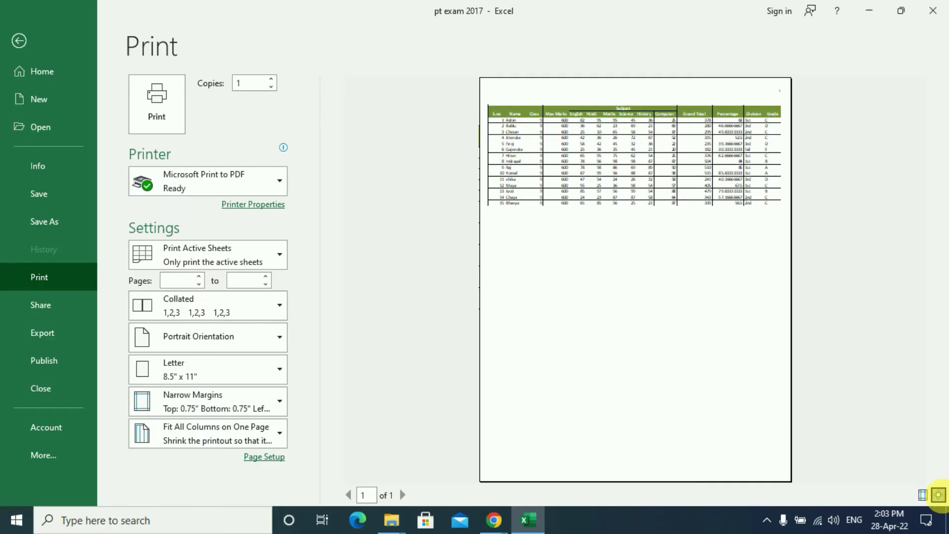
click(935, 525)
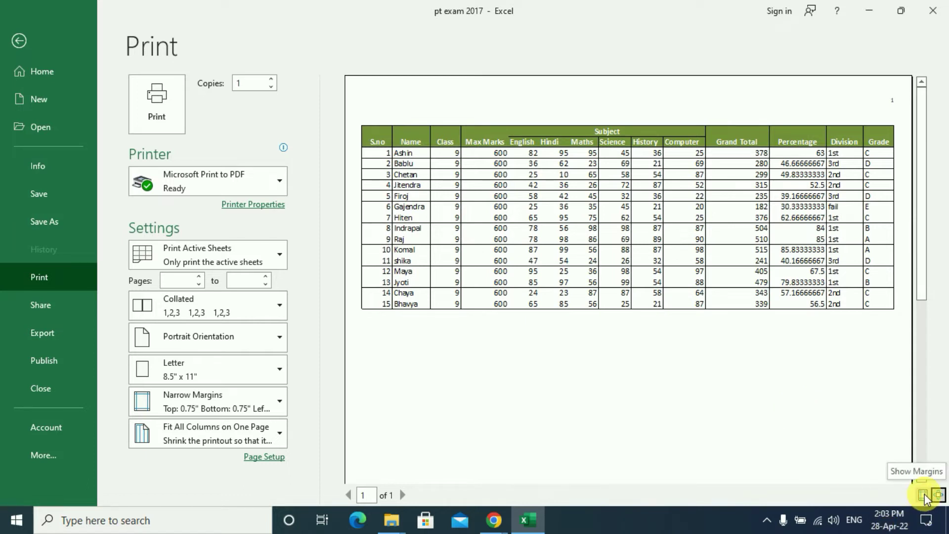
- Show the margin guides in the preview, move the left and right margins slightly inward, and lower the header margin
click(924, 494)
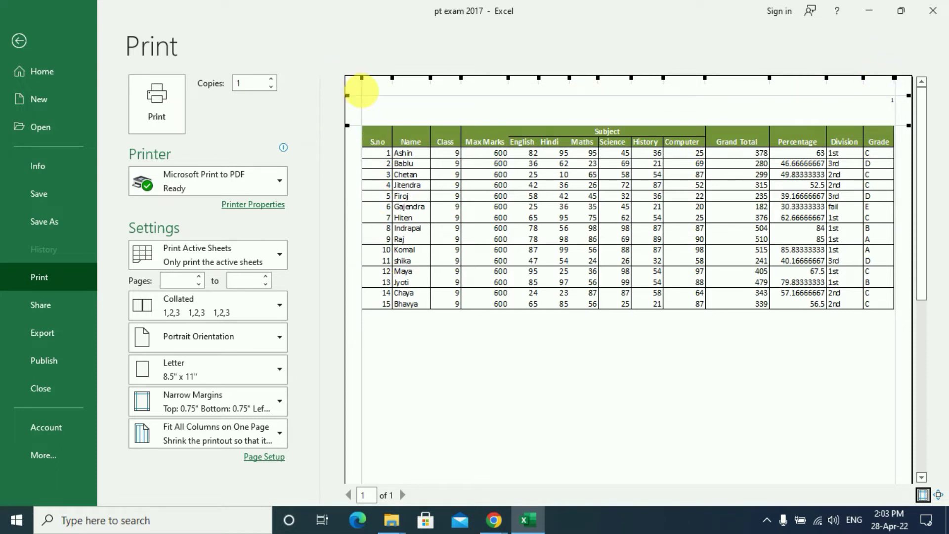
click(370, 95)
drag(370, 96, 385, 89)
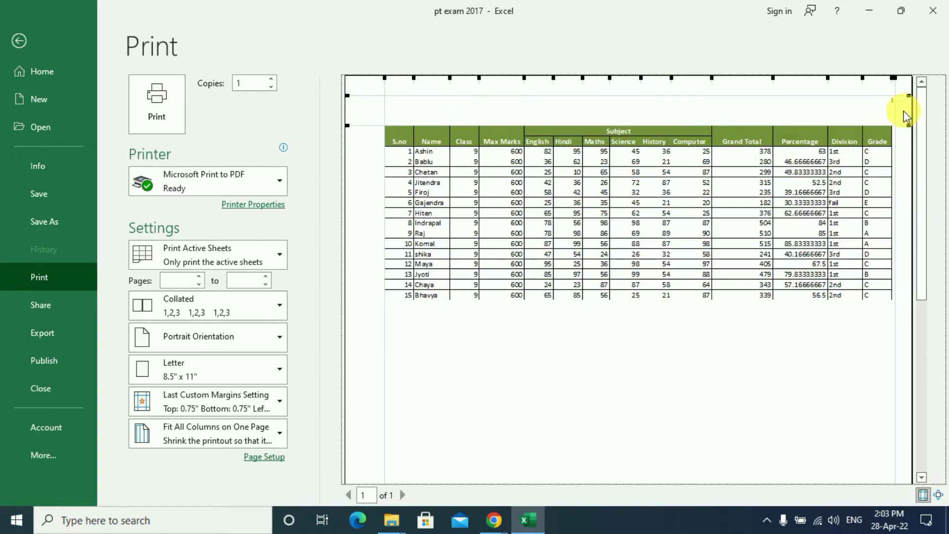
drag(902, 123, 882, 125)
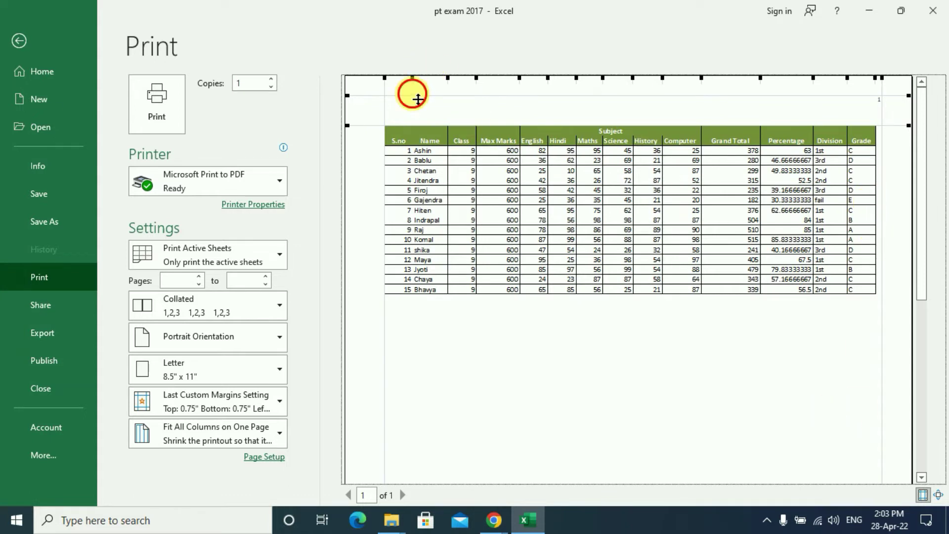
drag(418, 99, 420, 109)
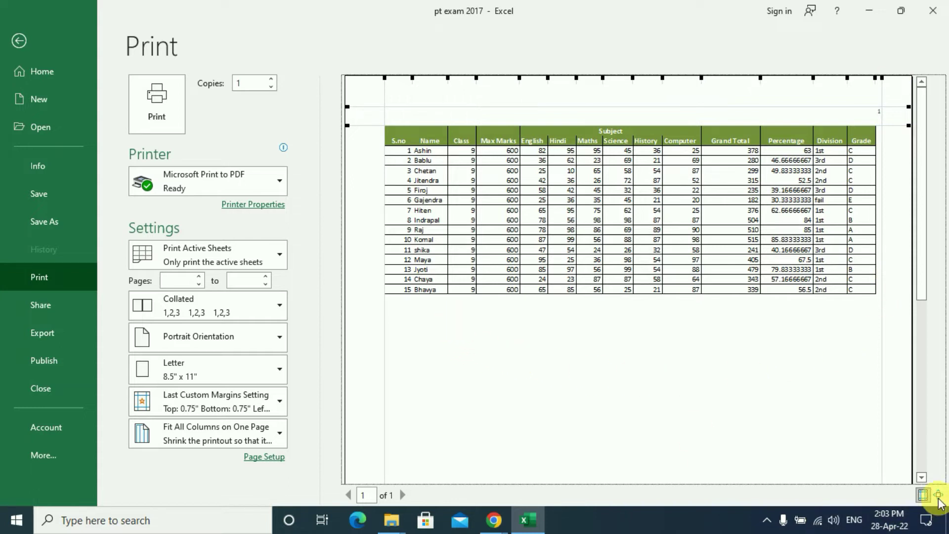
- Hide the margin guides and return the print preview to the full-page view
click(921, 495)
click(920, 495)
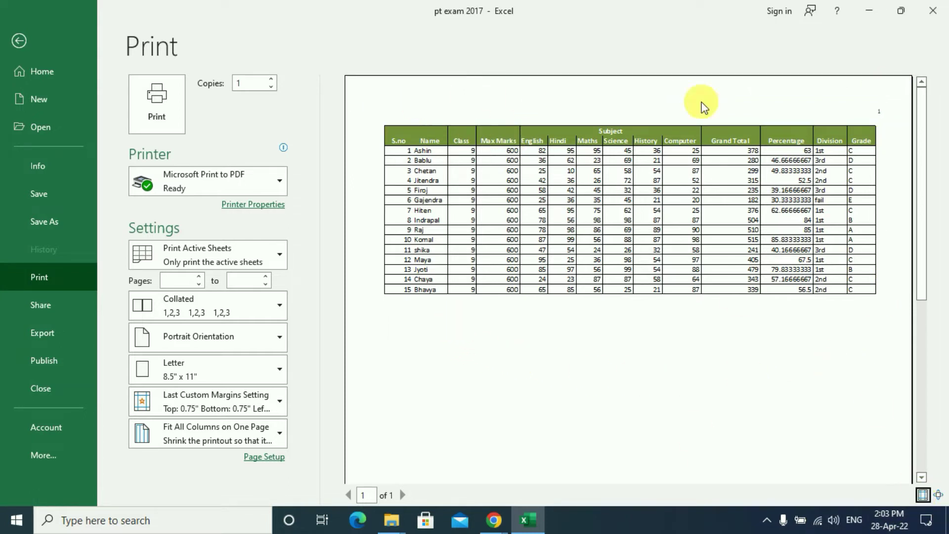
click(939, 495)
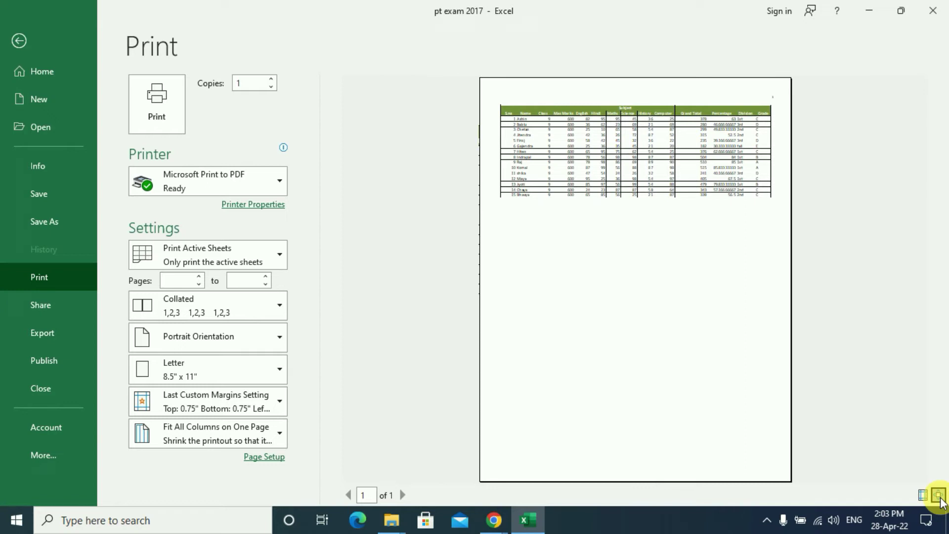
- Set the print scaling to No Scaling and the paper size to A4
click(254, 438)
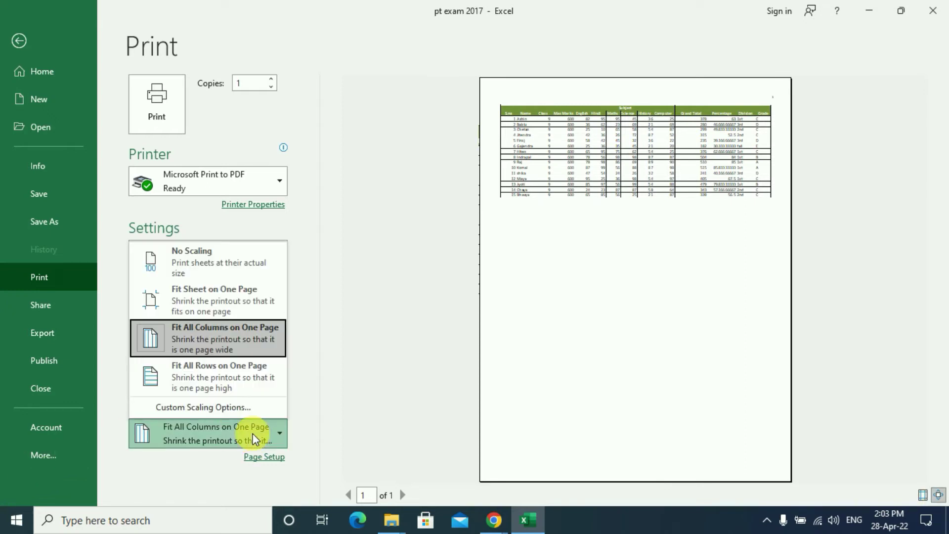
click(247, 259)
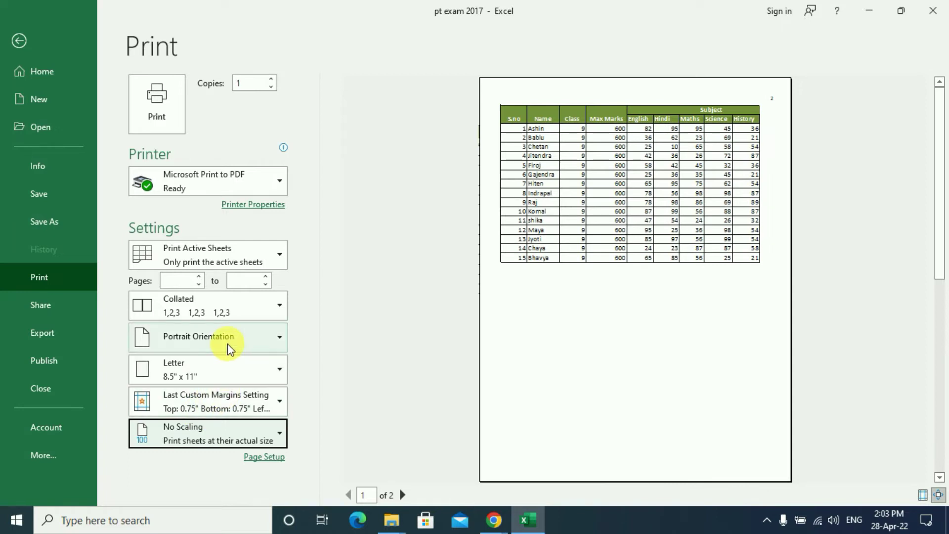
click(263, 369)
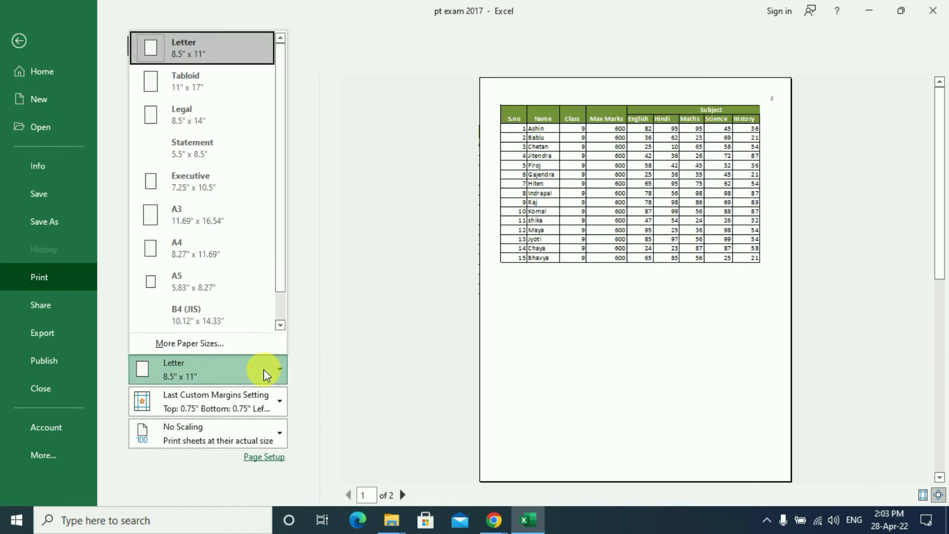
click(206, 250)
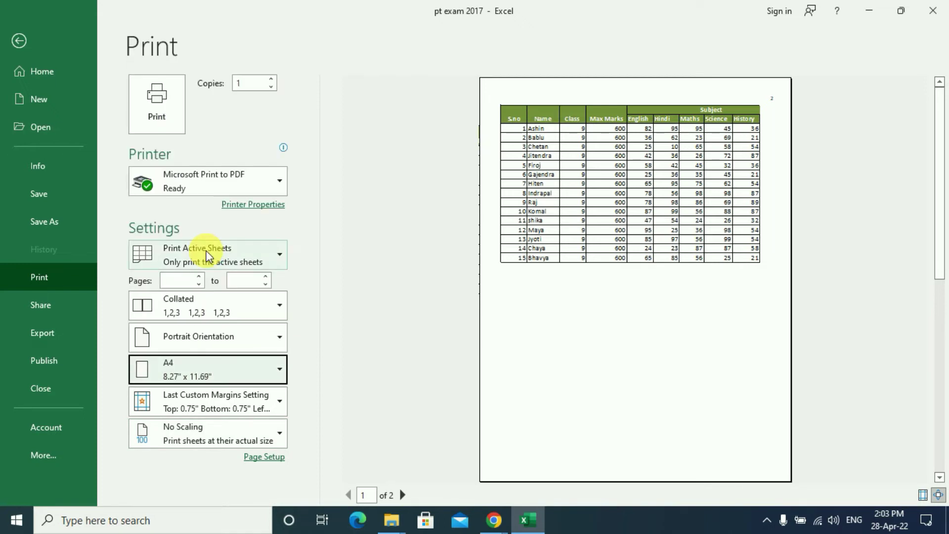
click(197, 364)
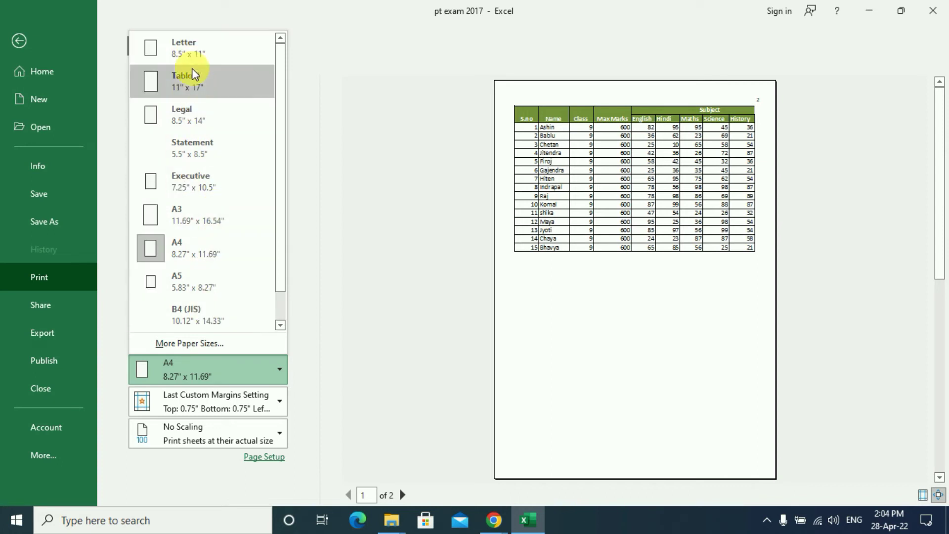
click(232, 372)
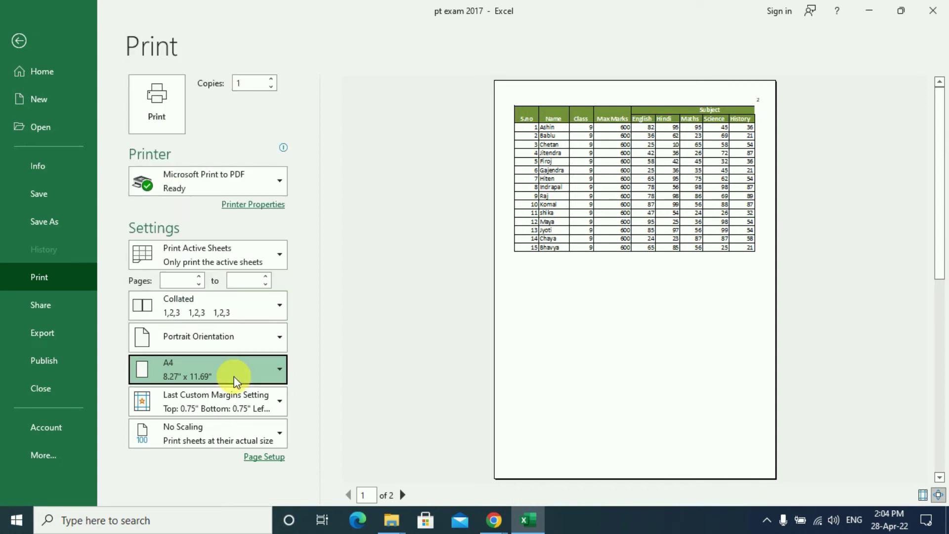
- Set the marksheet's page orientation to Landscape and check both pages of the print preview
click(259, 343)
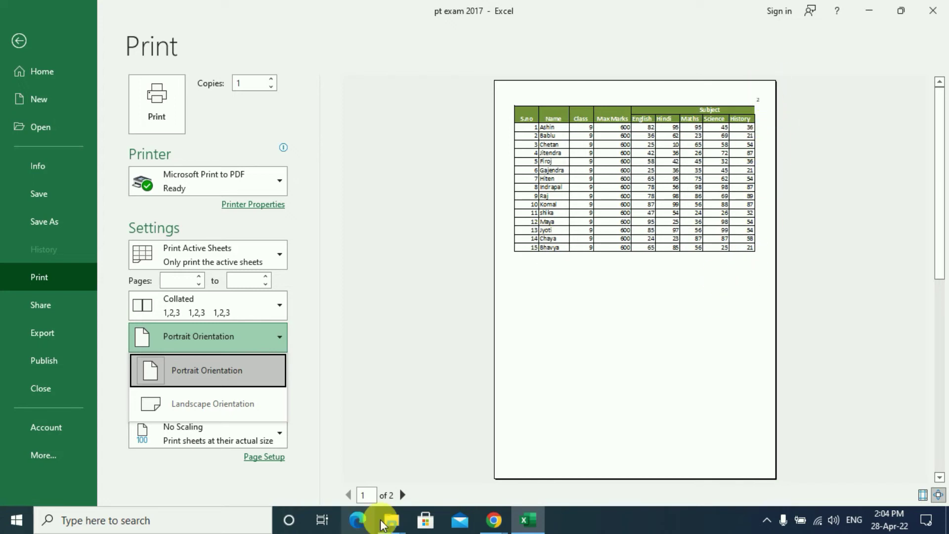
click(403, 496)
click(403, 495)
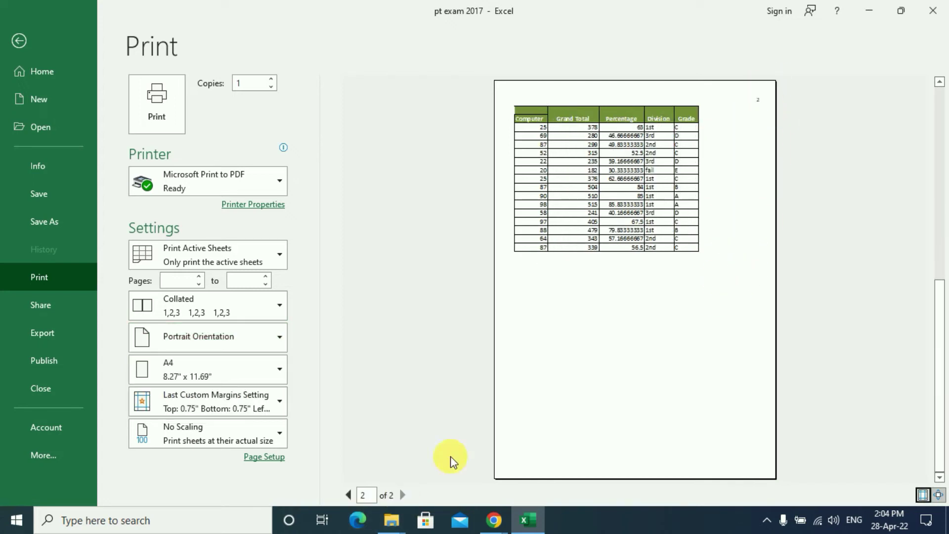
click(349, 494)
click(247, 344)
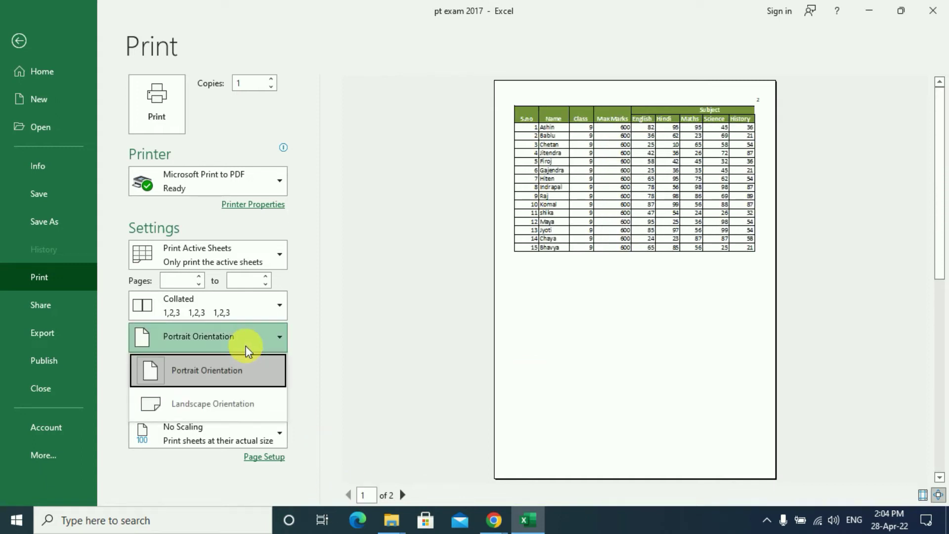
click(225, 400)
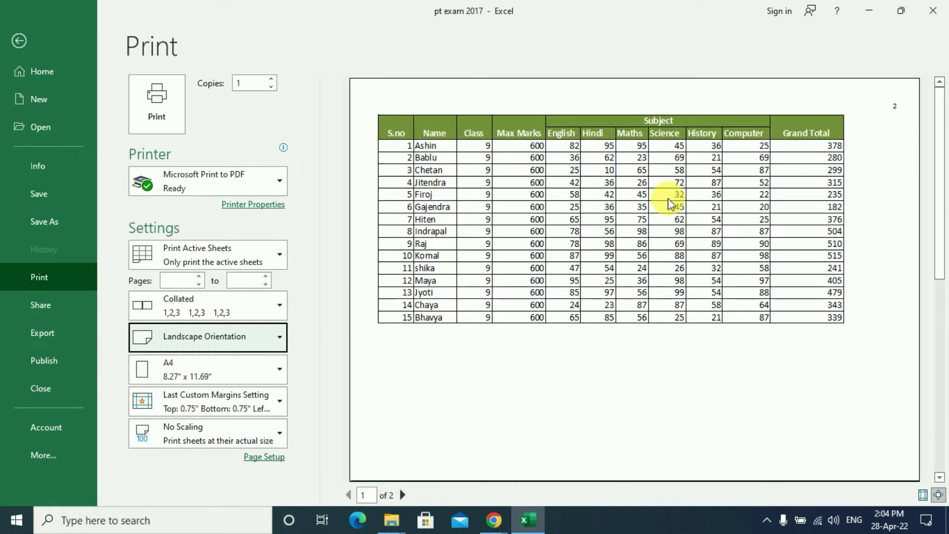
click(403, 495)
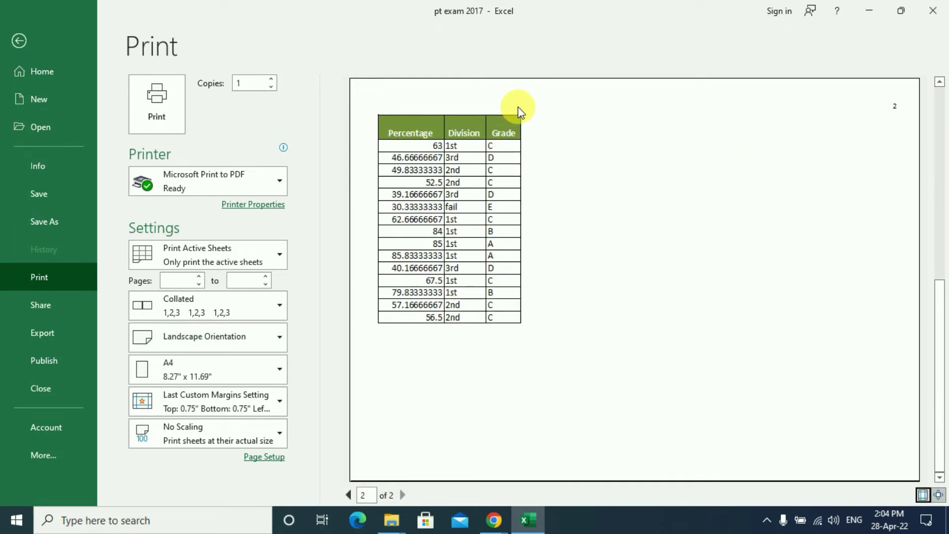
- Set the print scaling to Fit All Columns on One Page
click(222, 405)
click(224, 438)
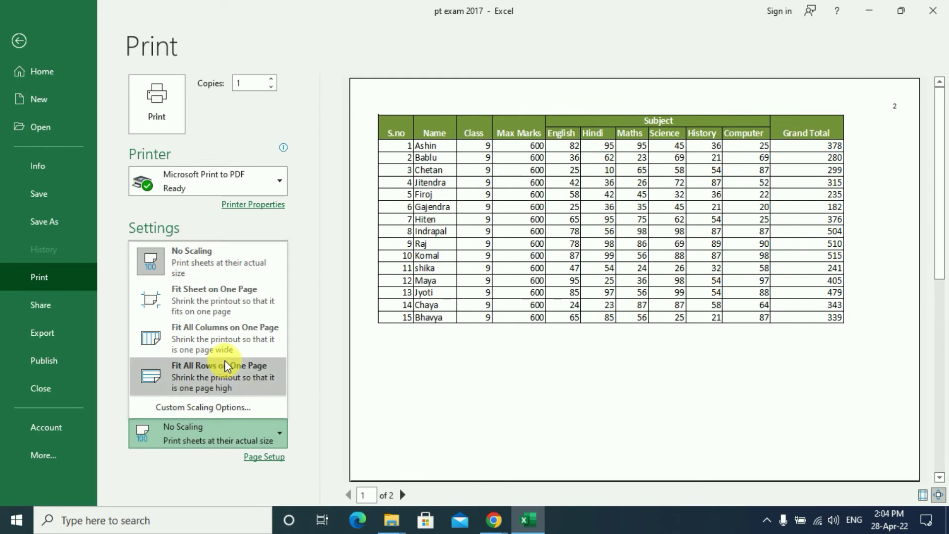
click(270, 339)
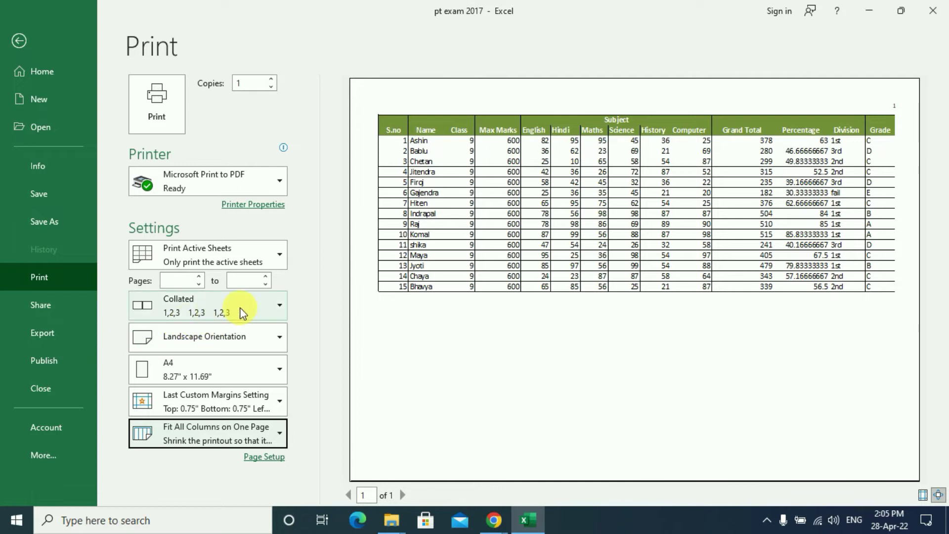
- Set the printout to Uncollated and the page range to 1 to 5
click(276, 310)
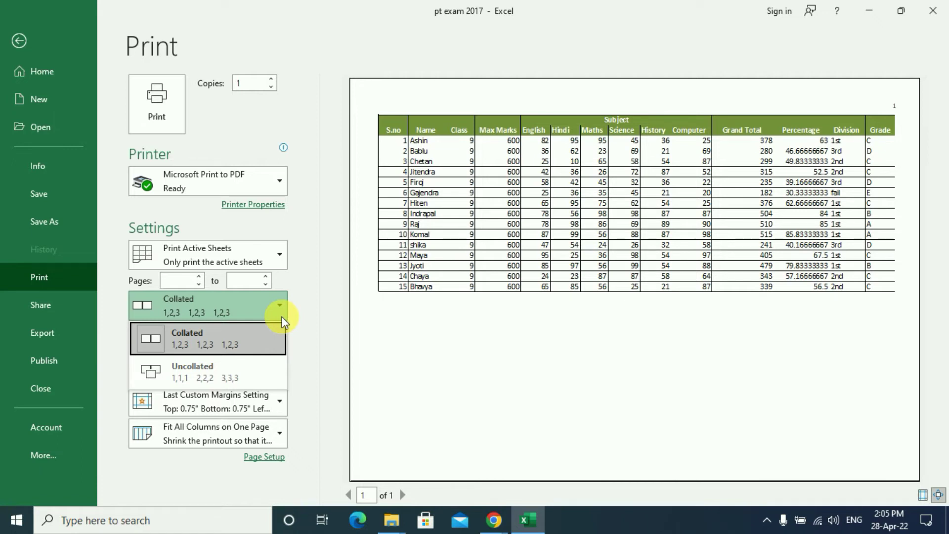
click(212, 373)
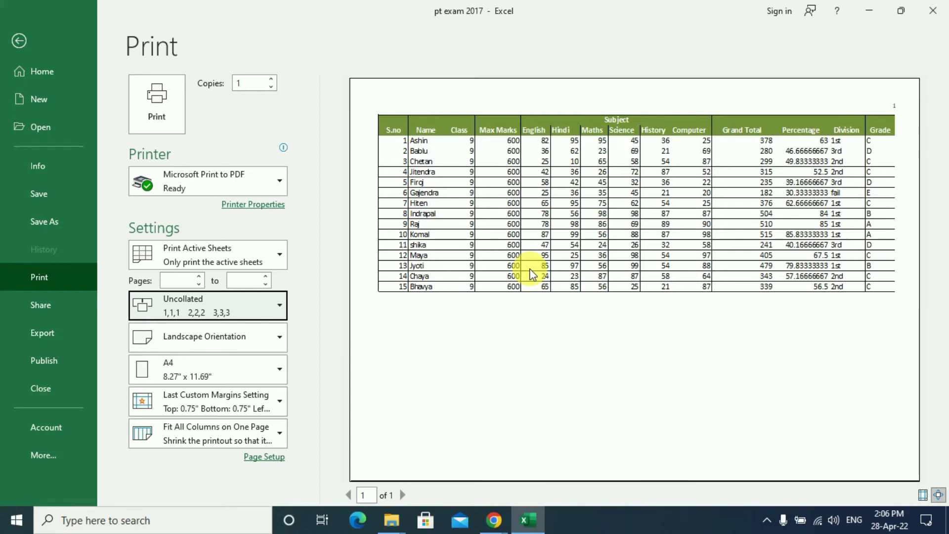
click(166, 281)
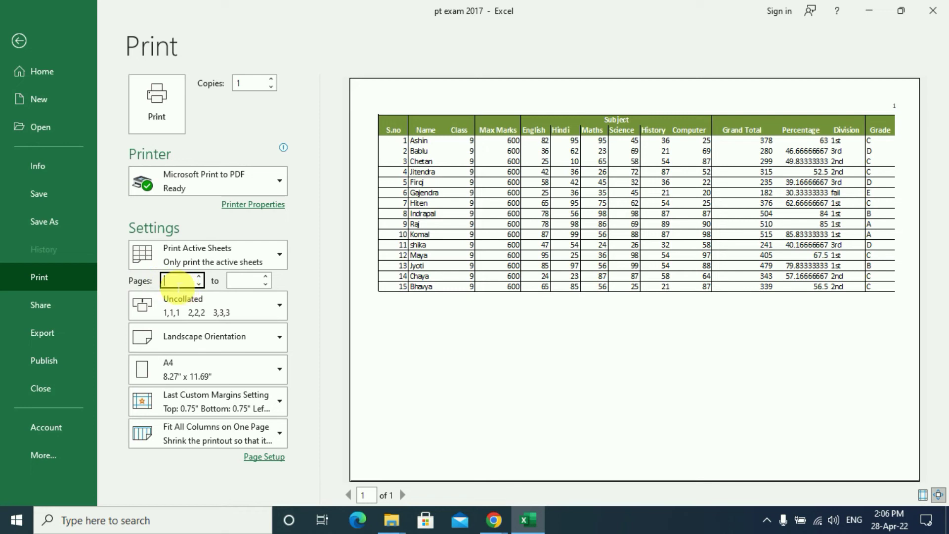
click(240, 280)
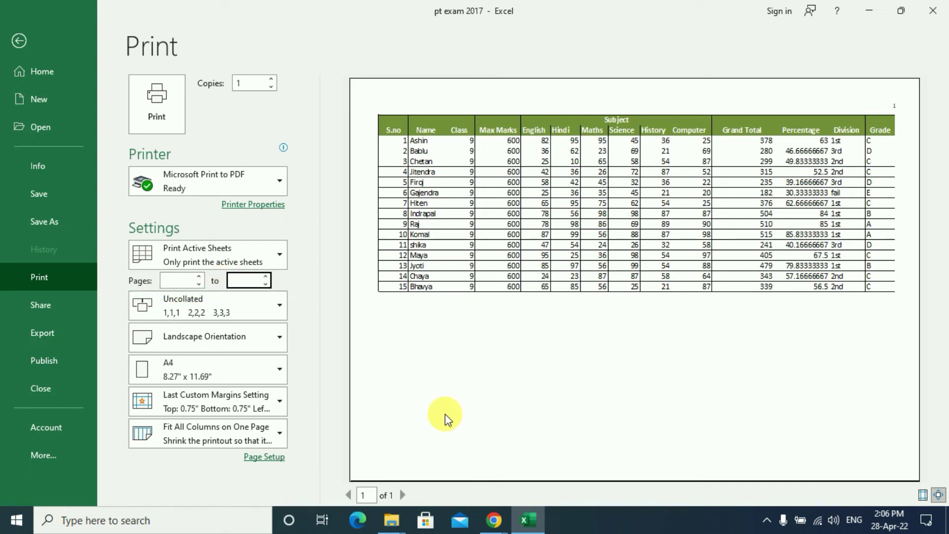
click(183, 281)
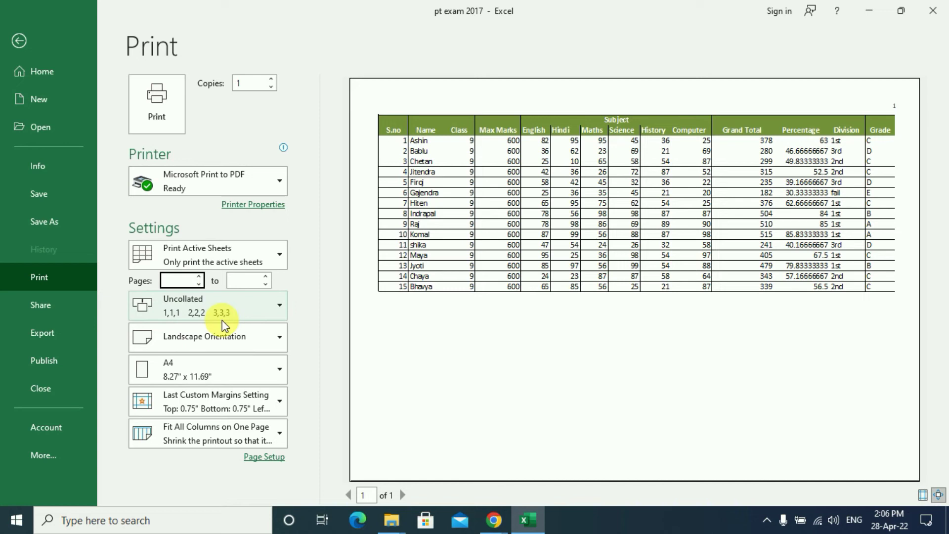
text(1)
click(242, 281)
text(5)
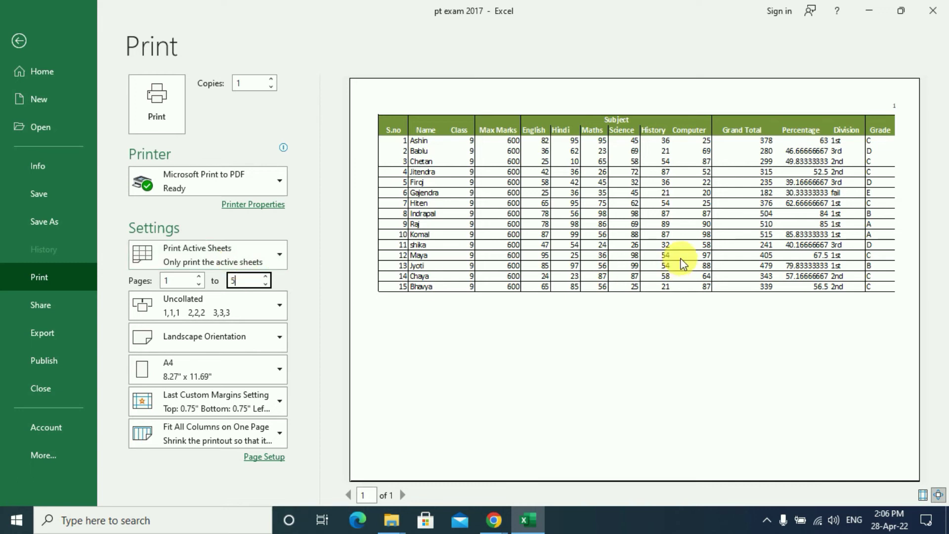
- Set the print scope to Print Entire Workbook and page through the first few preview pages
click(262, 258)
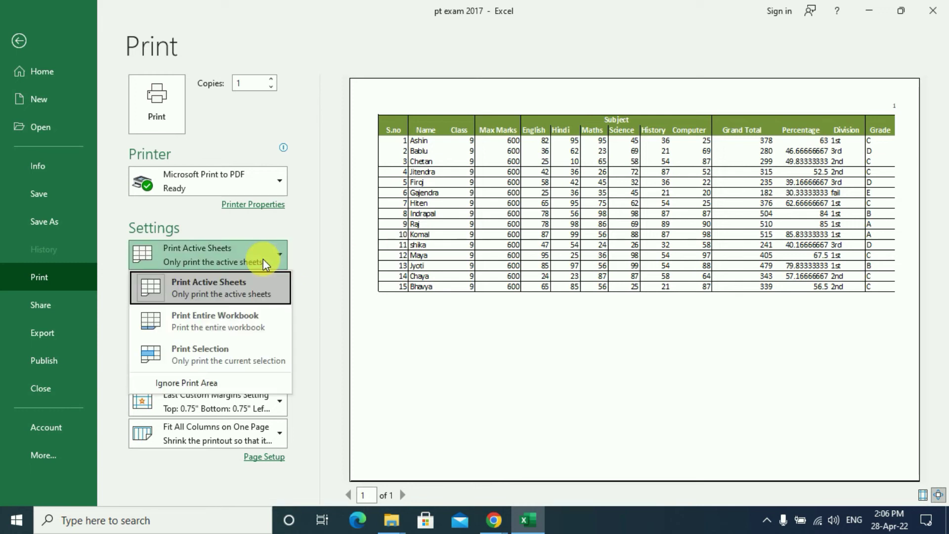
click(227, 321)
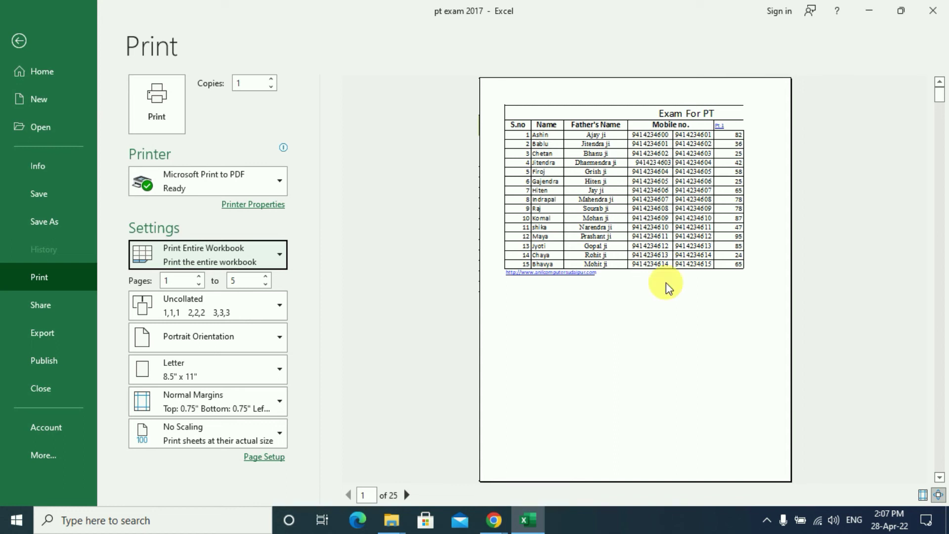
click(407, 494)
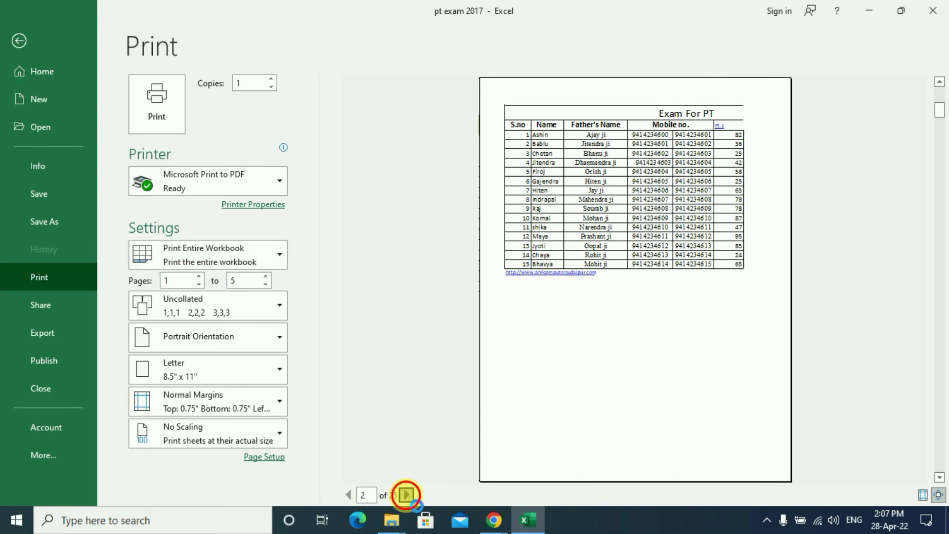
click(406, 495)
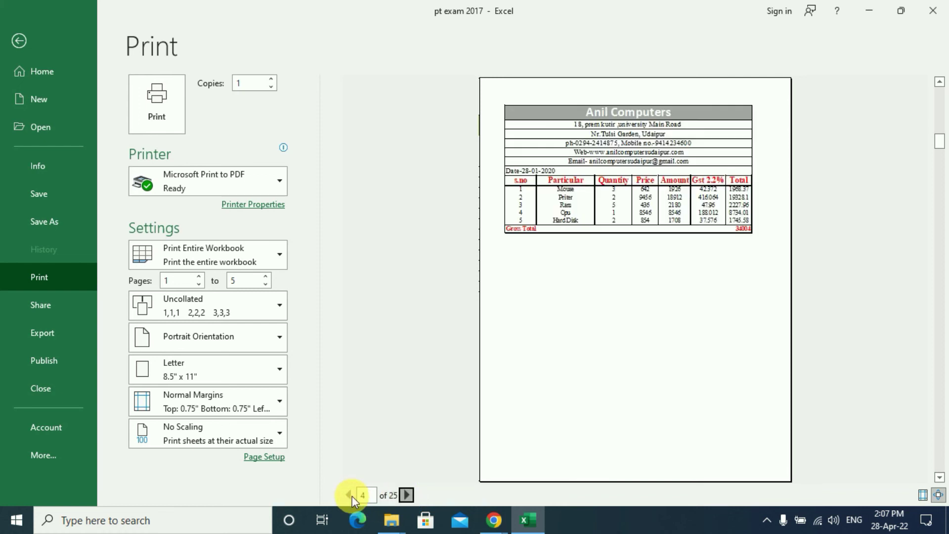
click(348, 495)
scroll(550, 405, down, 1)
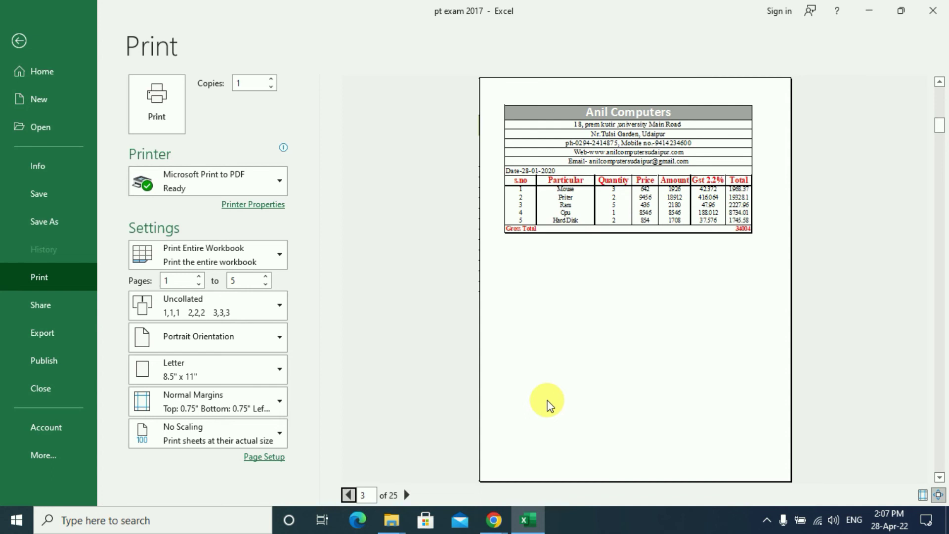
- Select cells A1:D14 on the marksheet and set the print scope to Print Selection
click(244, 258)
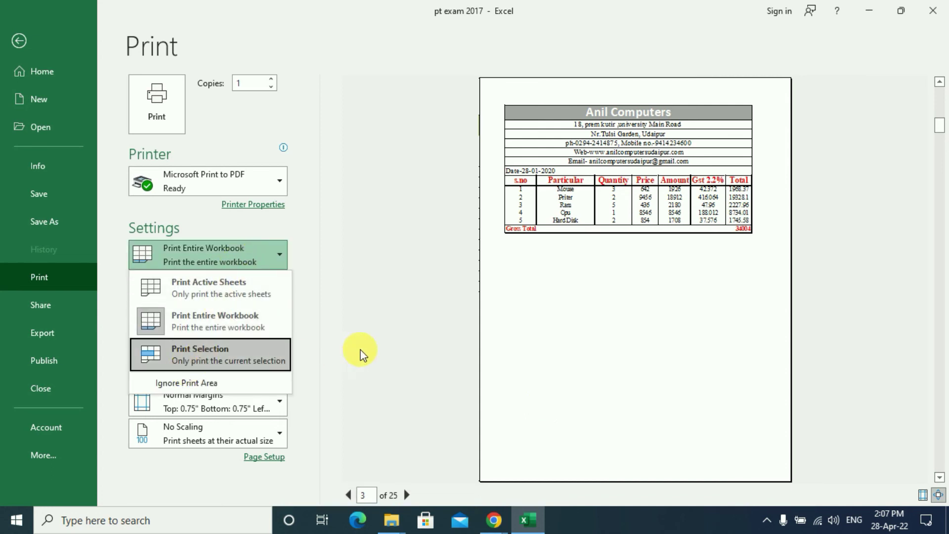
click(460, 328)
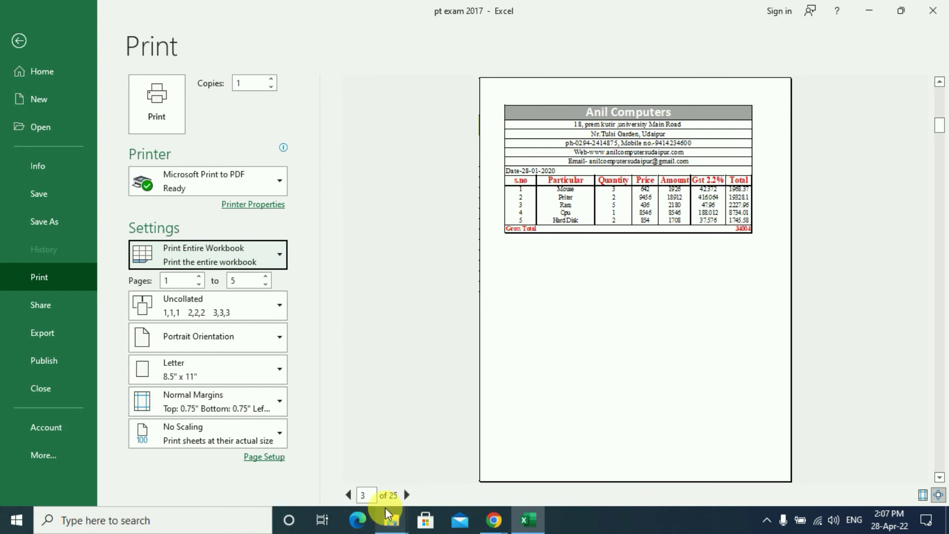
key(Escape)
drag(47, 174, 195, 398)
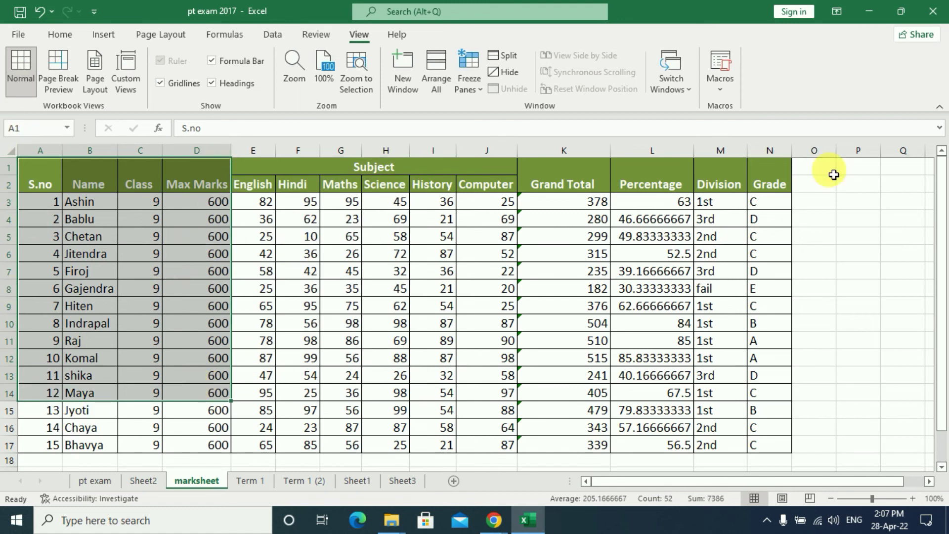
key(ctrl+p)
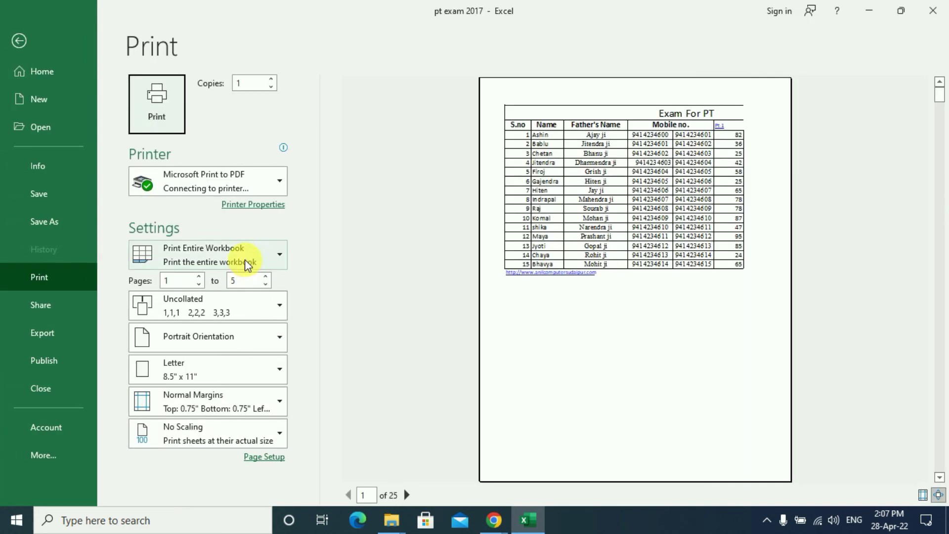
click(240, 257)
click(210, 360)
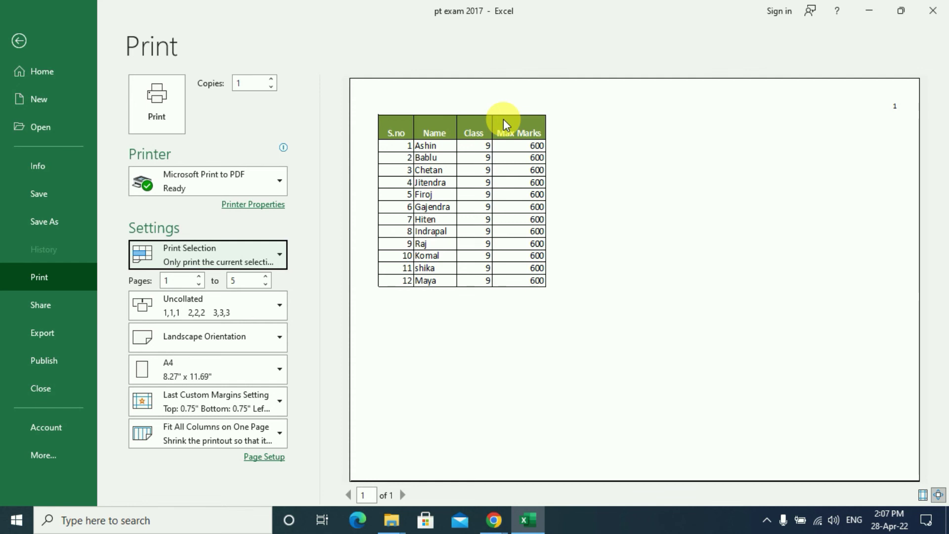
- Select only cell H13, preview its printout and look at the print scope options
key(Escape)
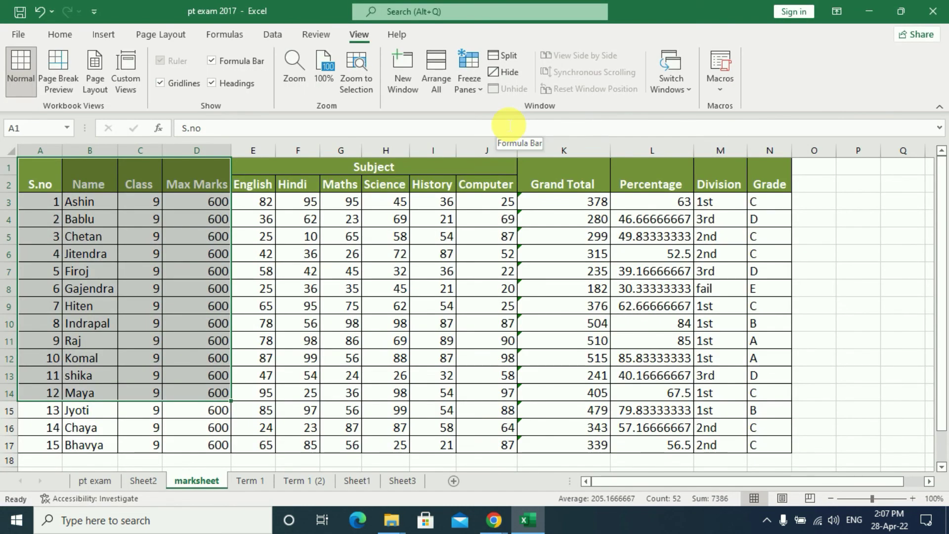
click(372, 376)
click(16, 35)
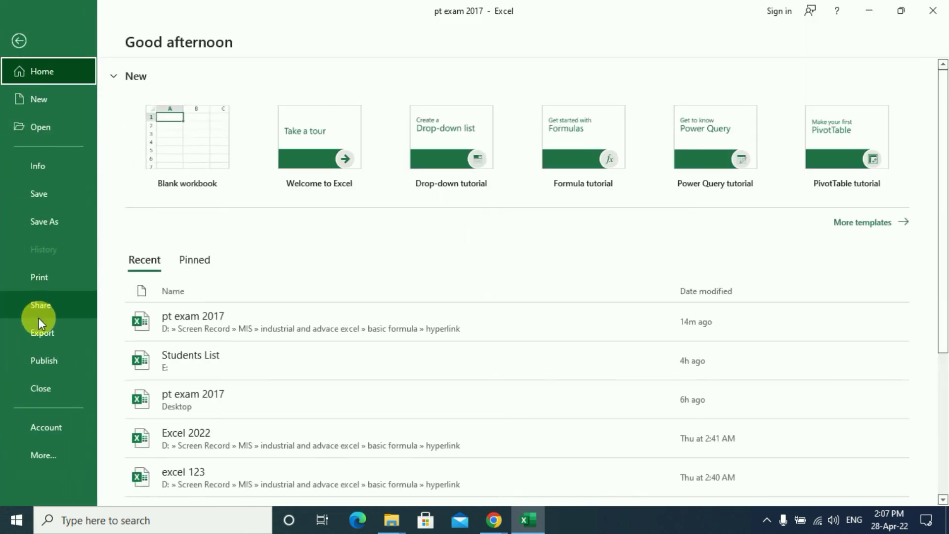
click(41, 278)
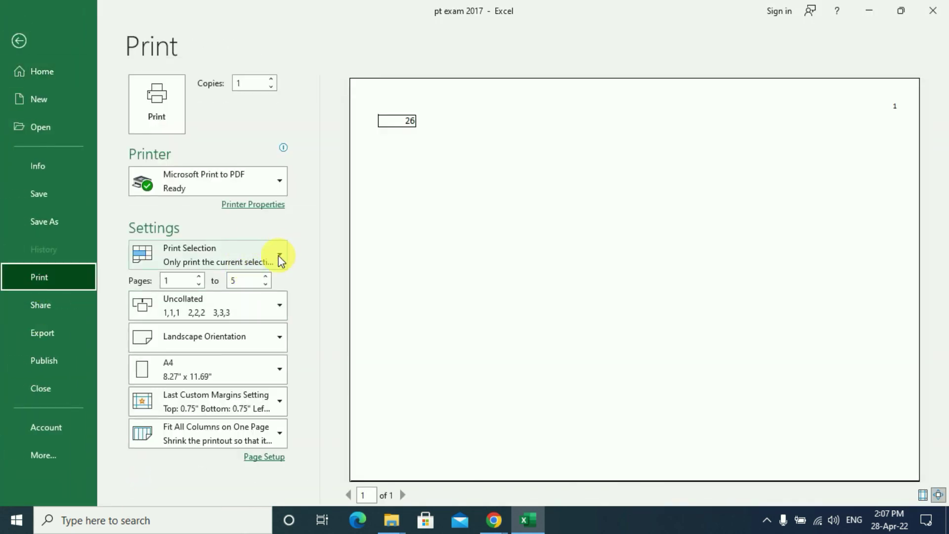
click(279, 257)
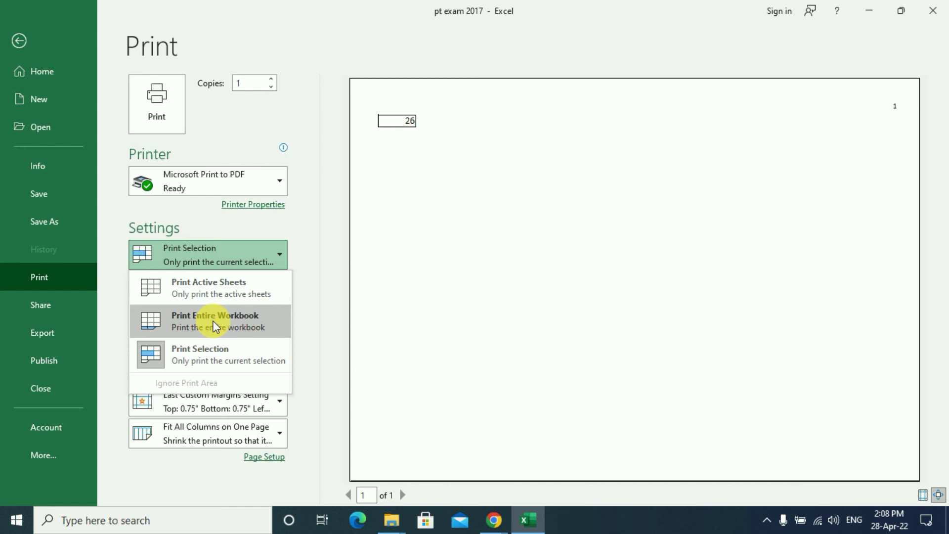
key(Escape)
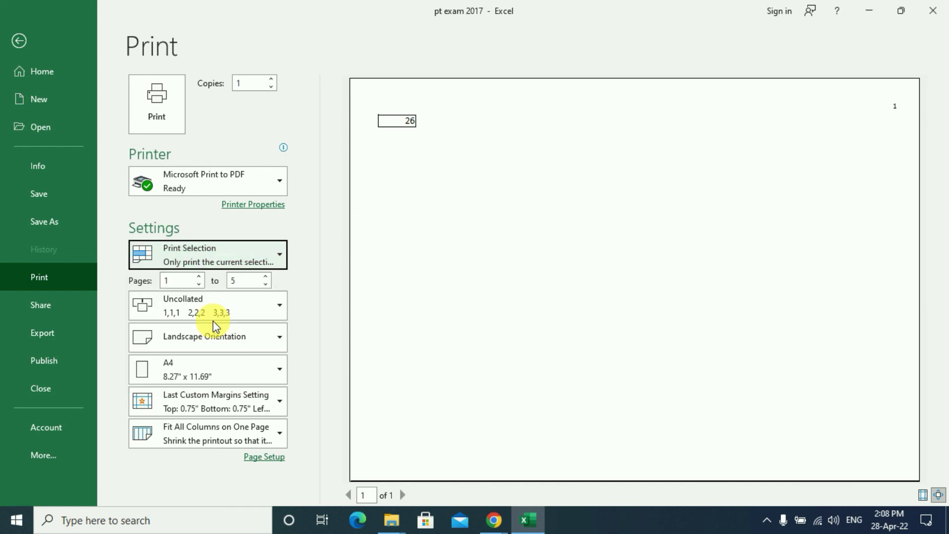
key(Escape)
- Select cell D5 on the marksheet and set the print scope to Print Active Sheets
click(224, 301)
click(217, 238)
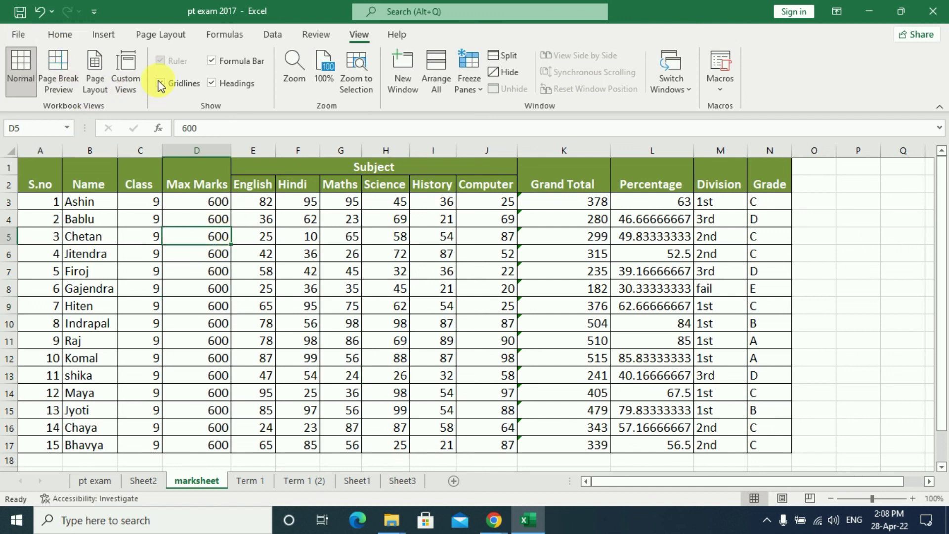
key(ctrl+p)
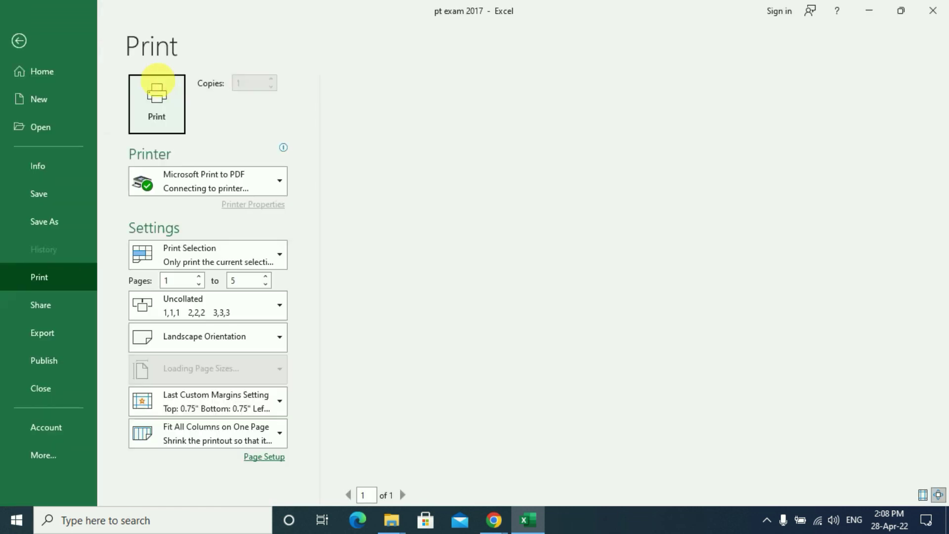
click(264, 261)
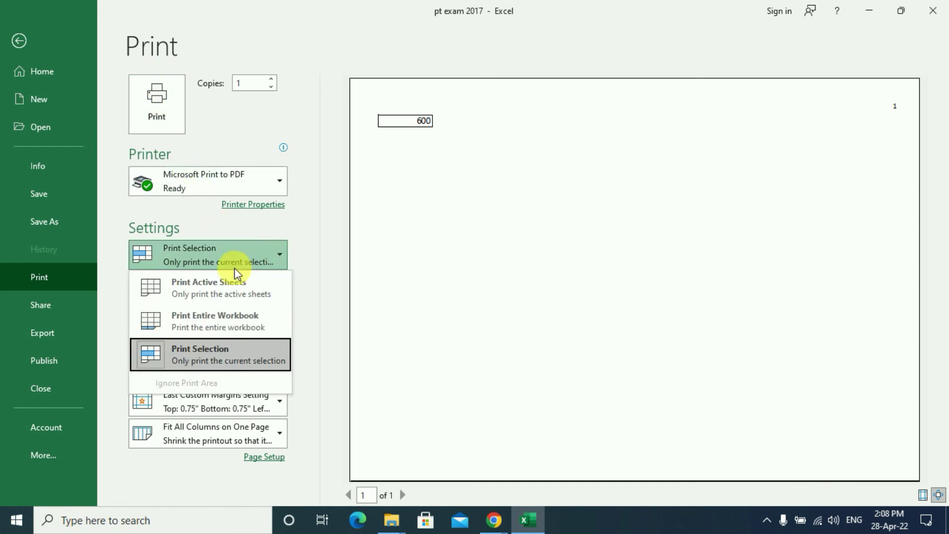
click(207, 291)
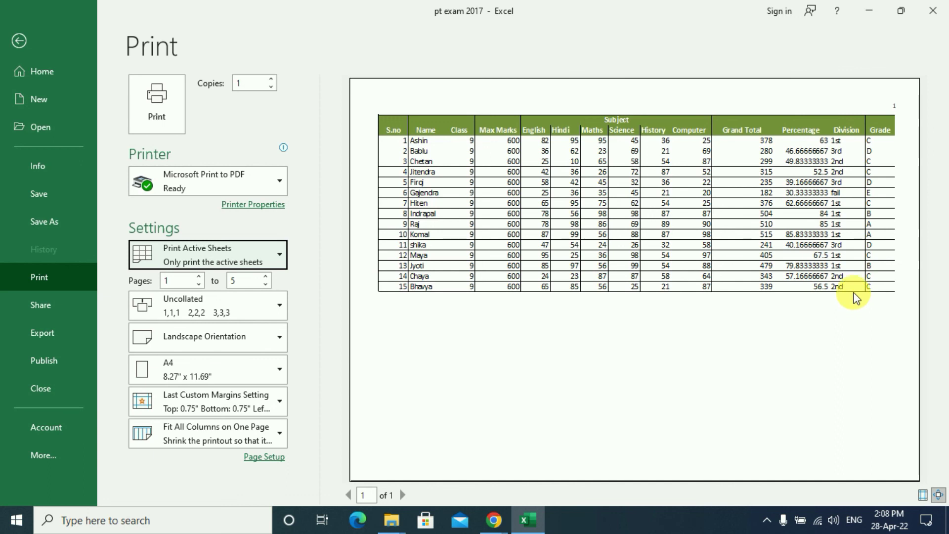
- Look over the available printers and set the number of copies to 4
click(269, 181)
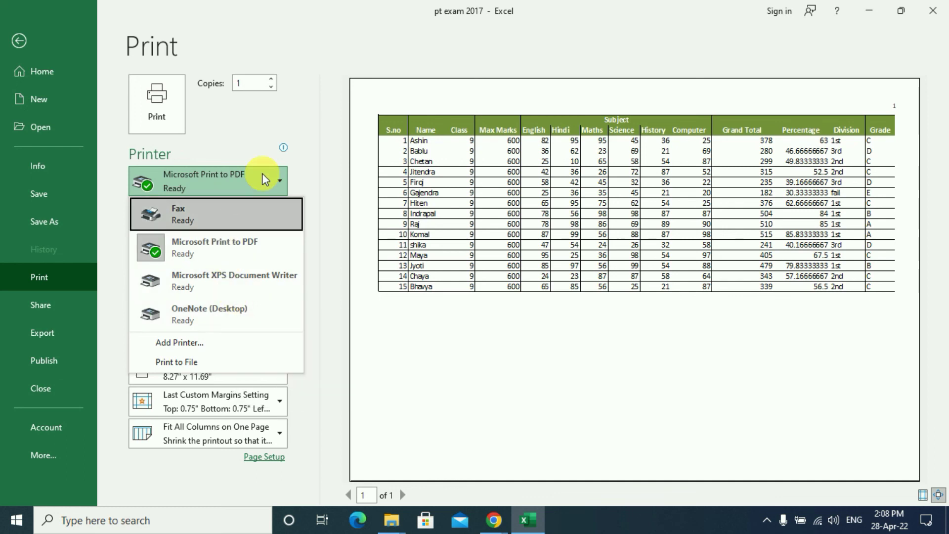
click(251, 107)
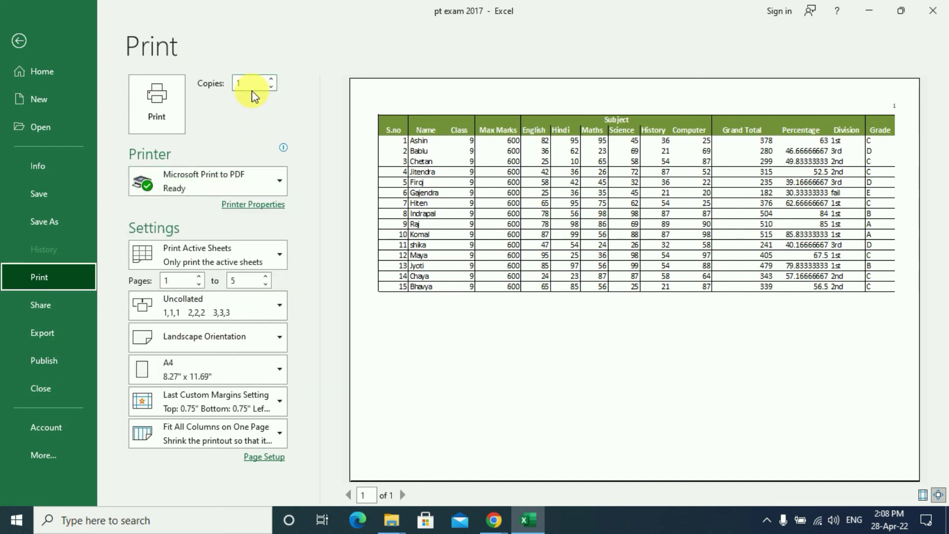
click(272, 79)
click(271, 79)
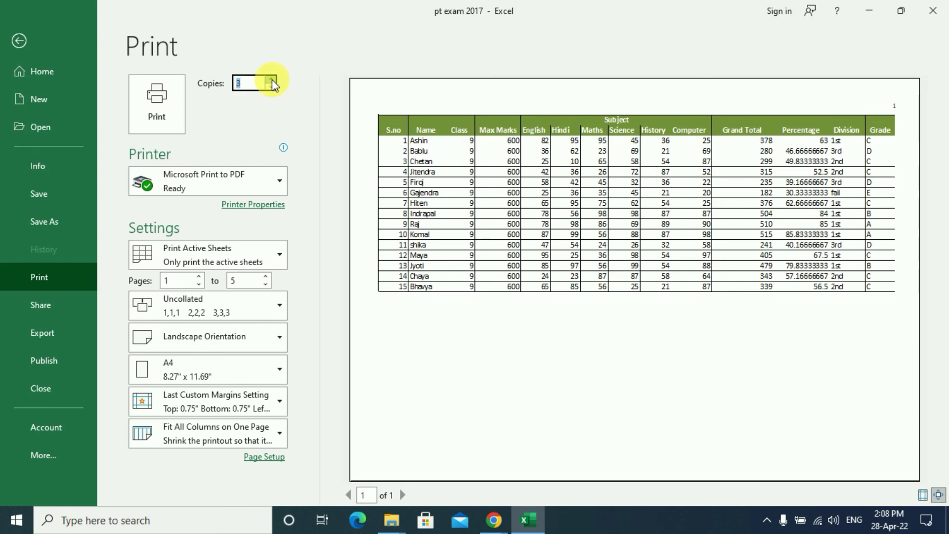
click(272, 79)
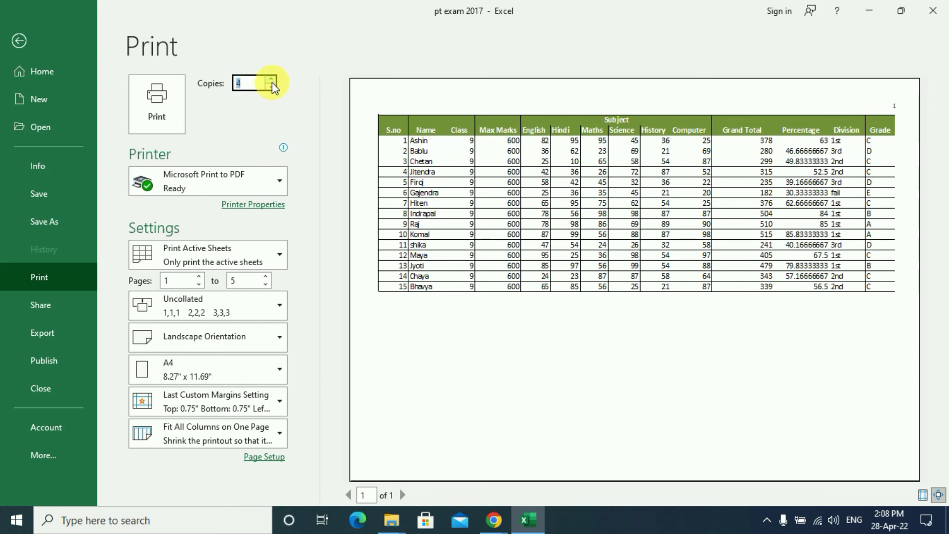